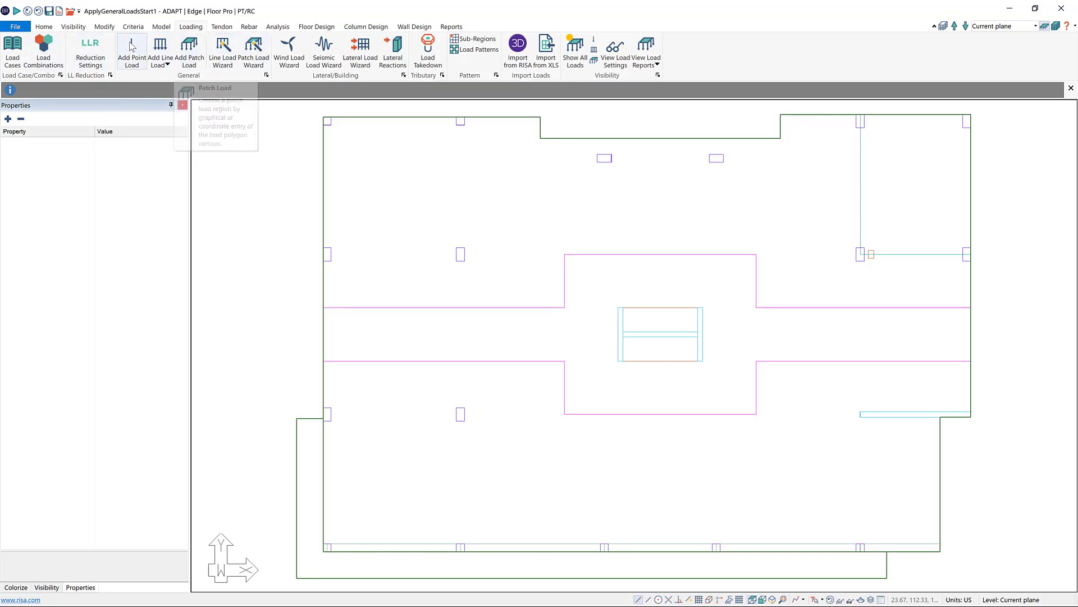
- Check the load case library, then set up point loads under Dead load with Fz 10 k
left_click(13, 52)
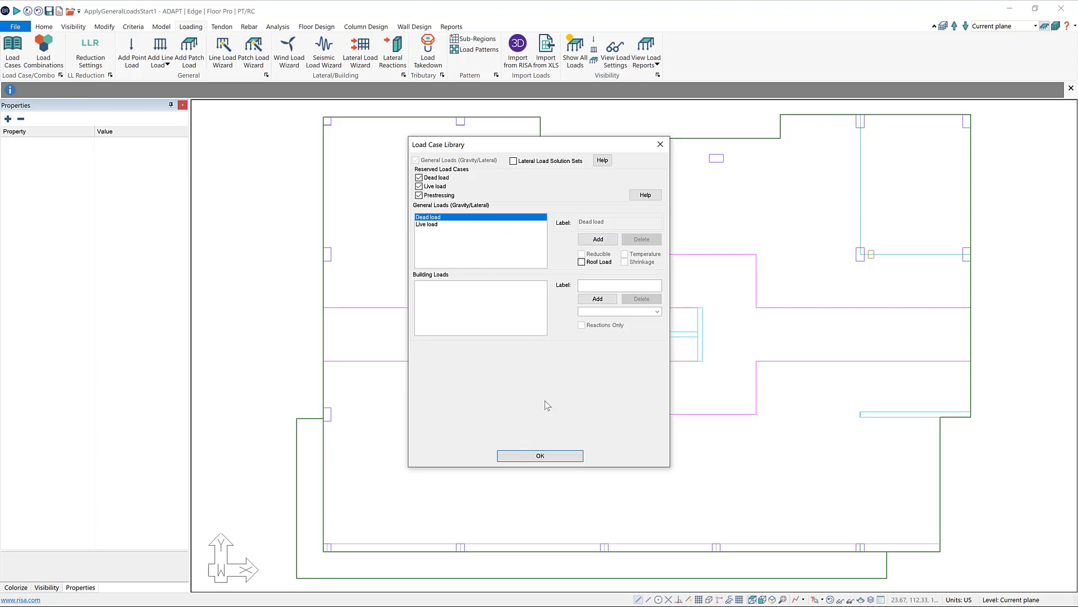
left_click(554, 459)
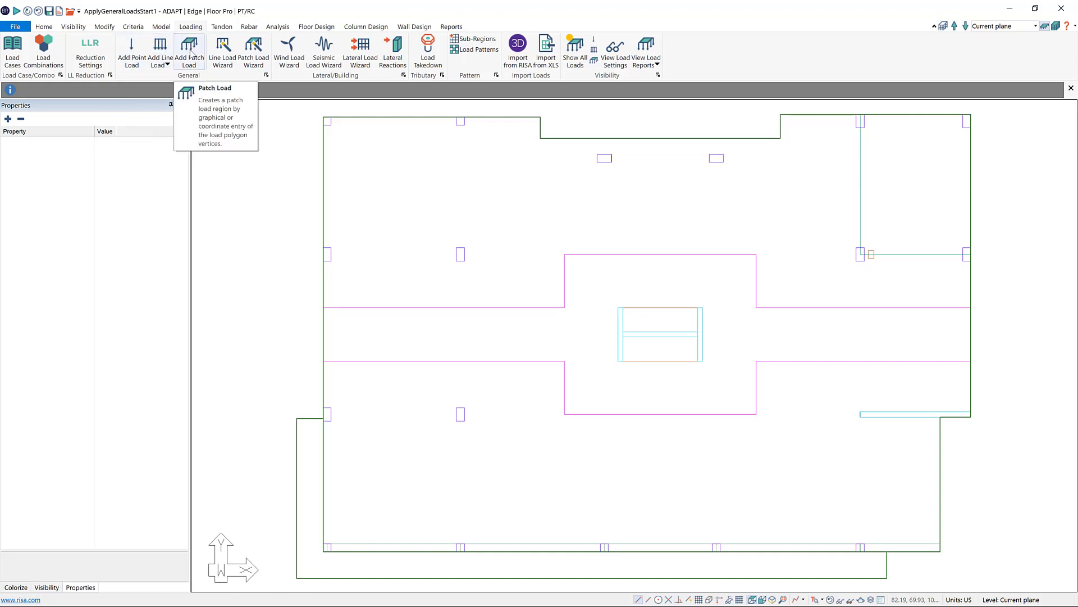
left_click(128, 58)
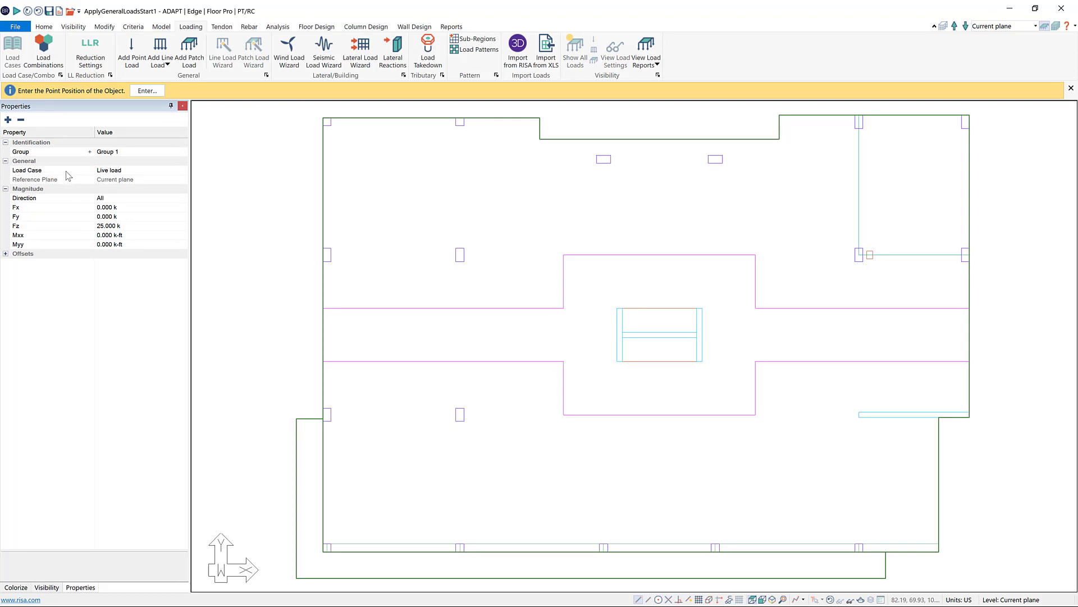
left_click(143, 171)
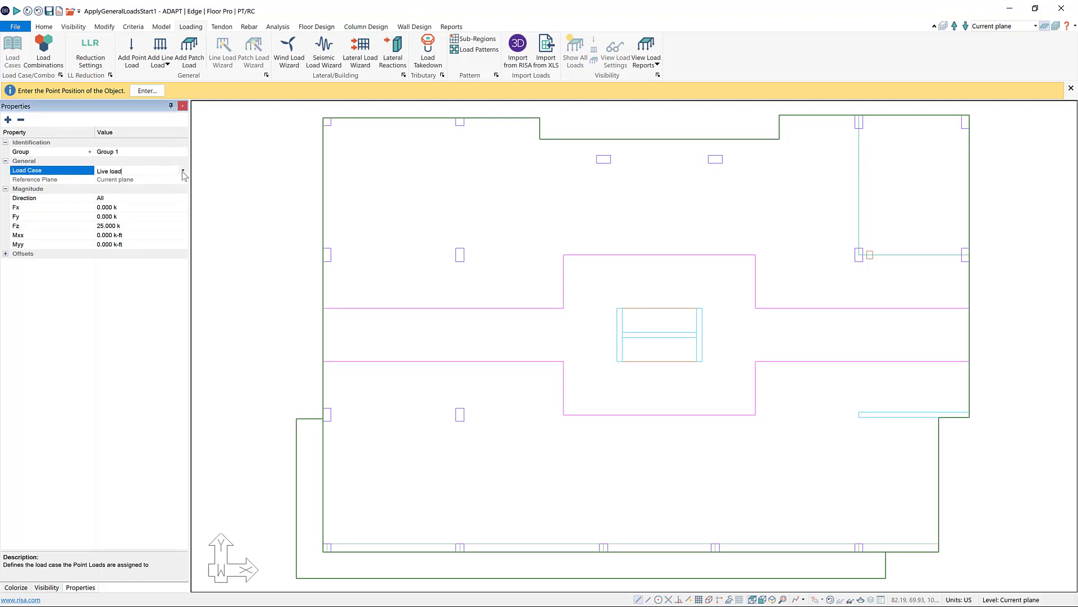
left_click(183, 170)
left_click(138, 181)
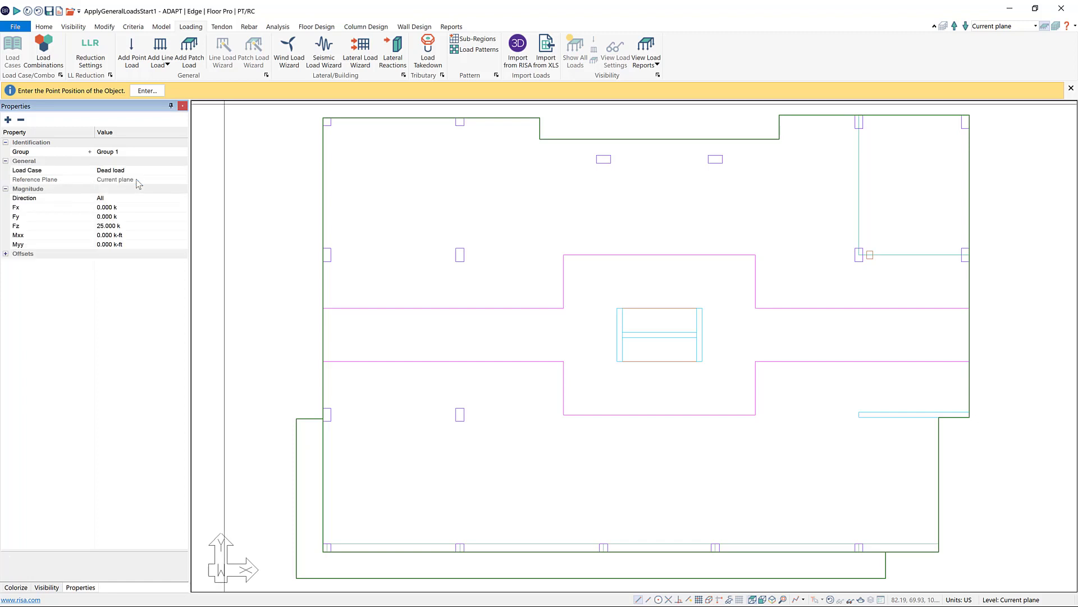
left_click(129, 225)
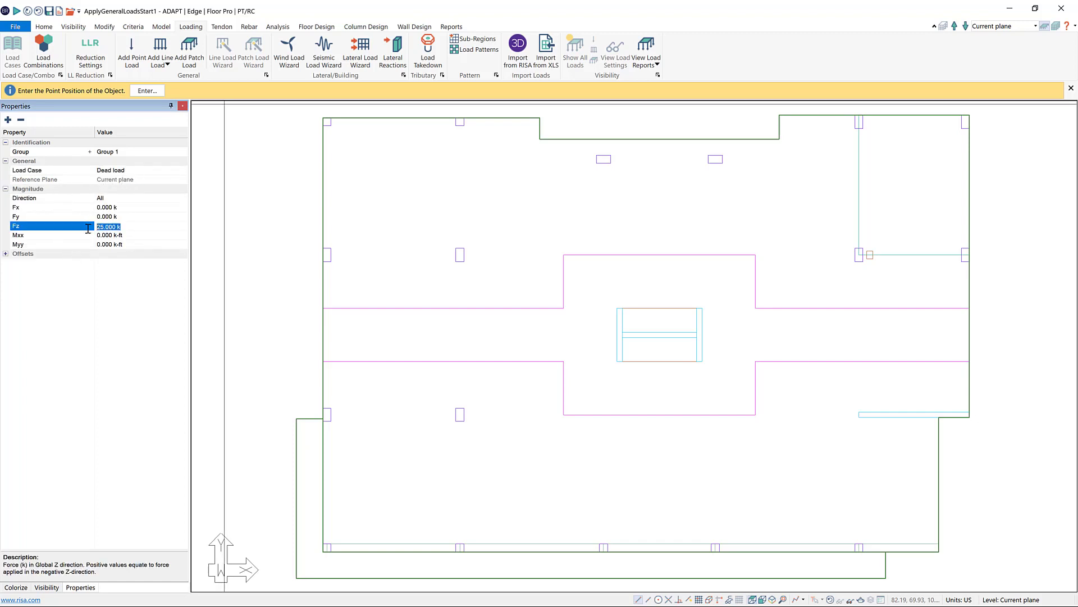
type("10")
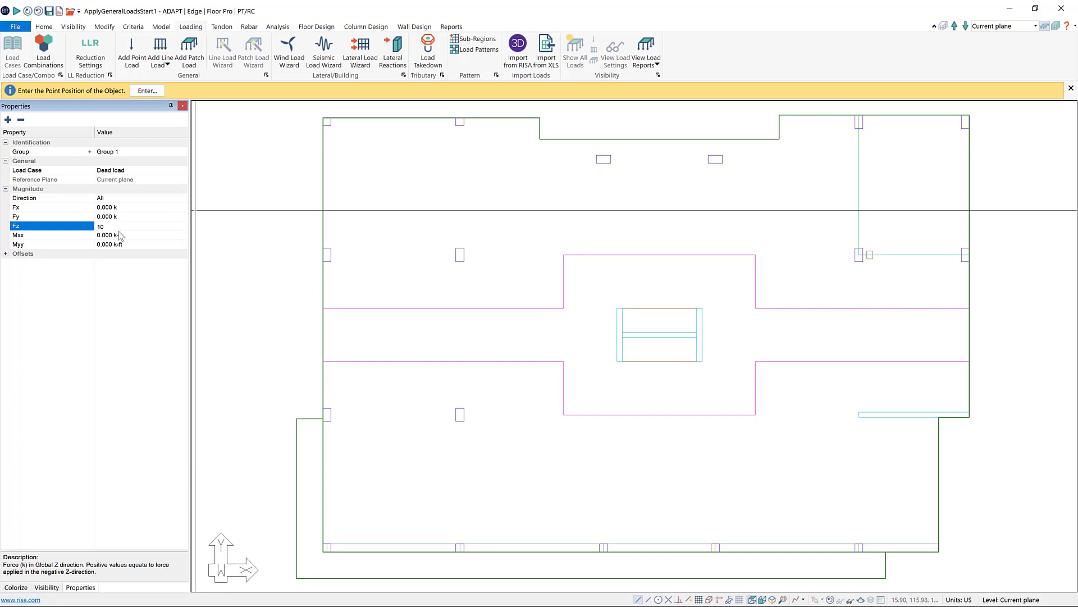
- Place the 10 k point loads at the four corners of the central magenta region
left_click(563, 254)
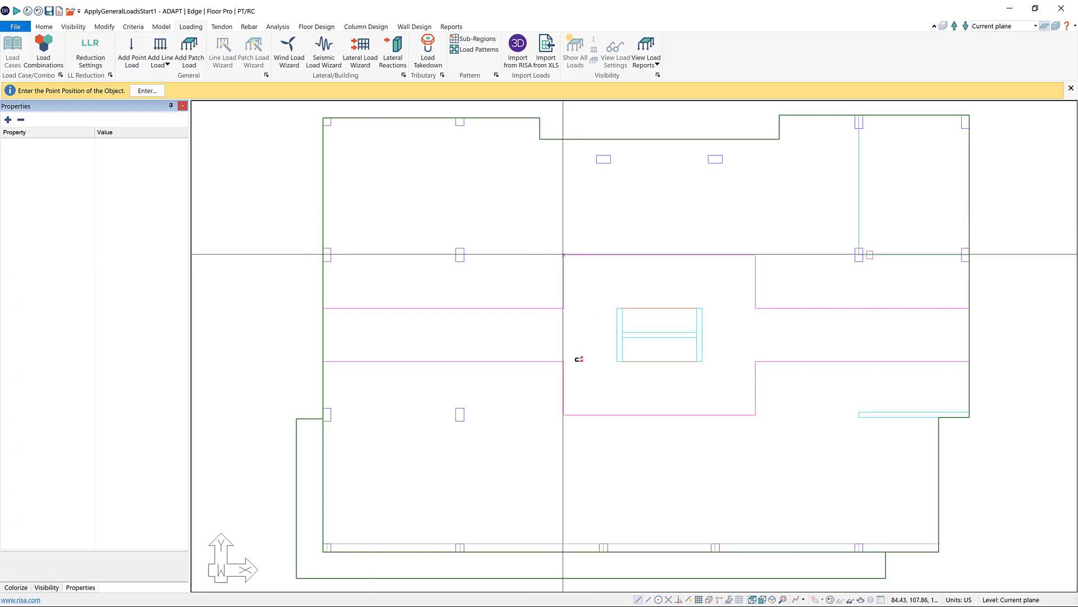
left_click(563, 414)
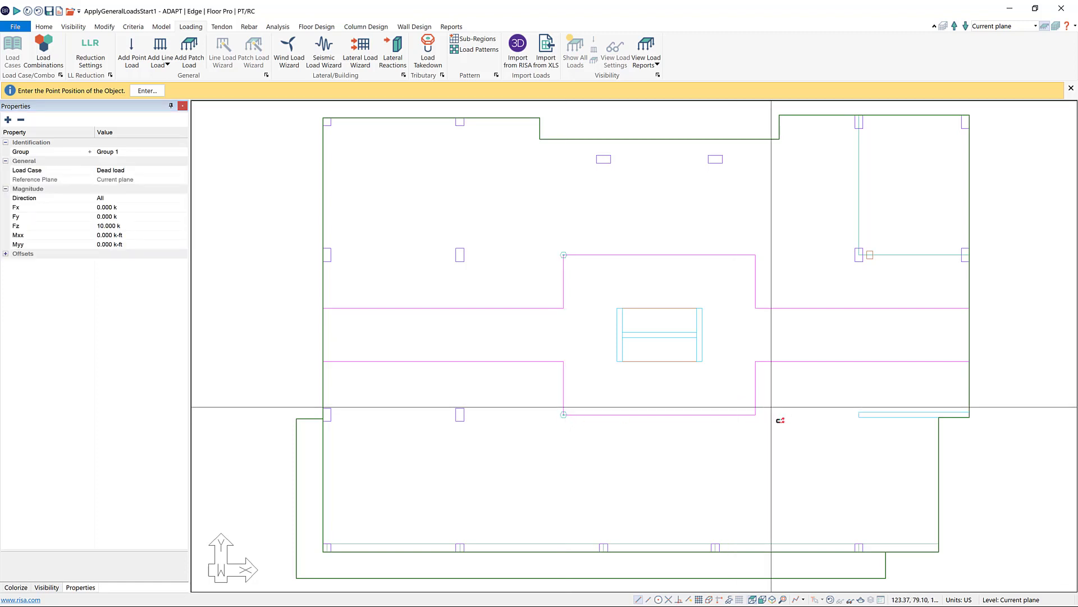
left_click(756, 414)
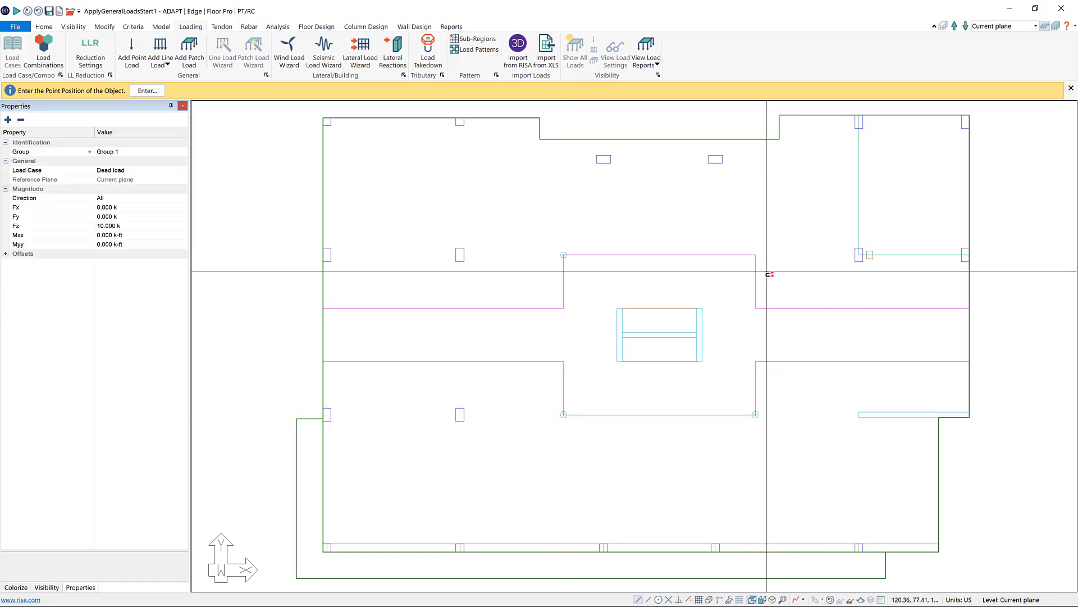
left_click(756, 254)
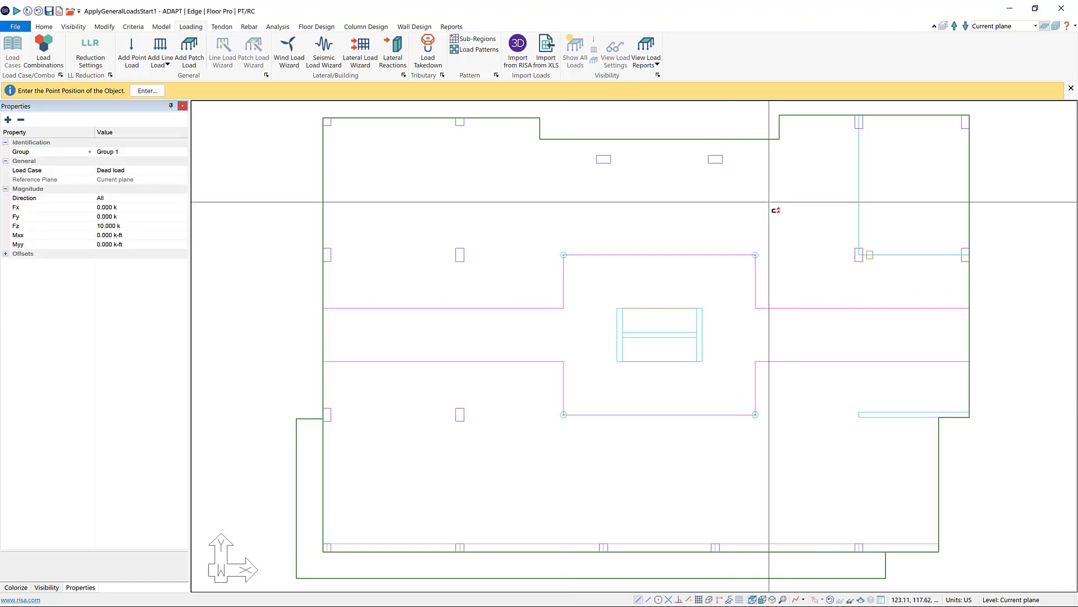
- Switch the point load settings to the Live load case with Fz 25 k
left_click(171, 171)
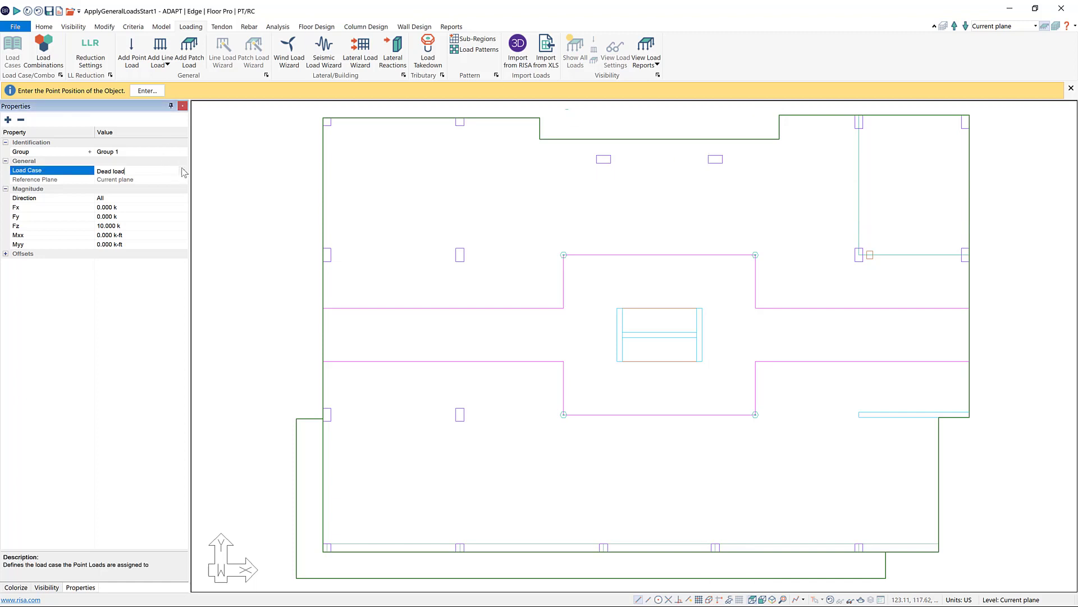
left_click(183, 171)
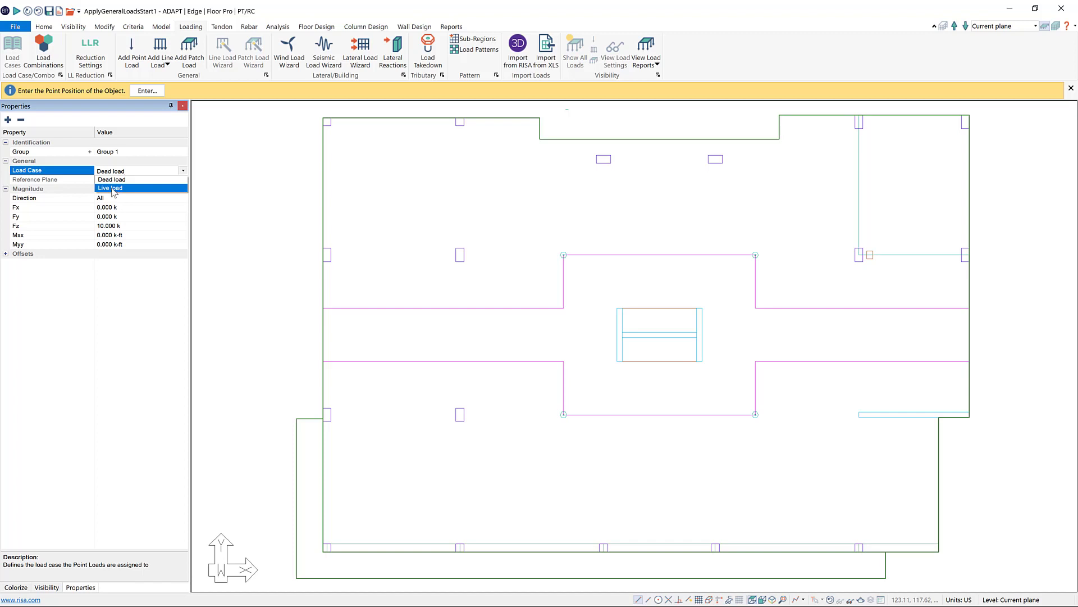
left_click(114, 188)
left_click(128, 226)
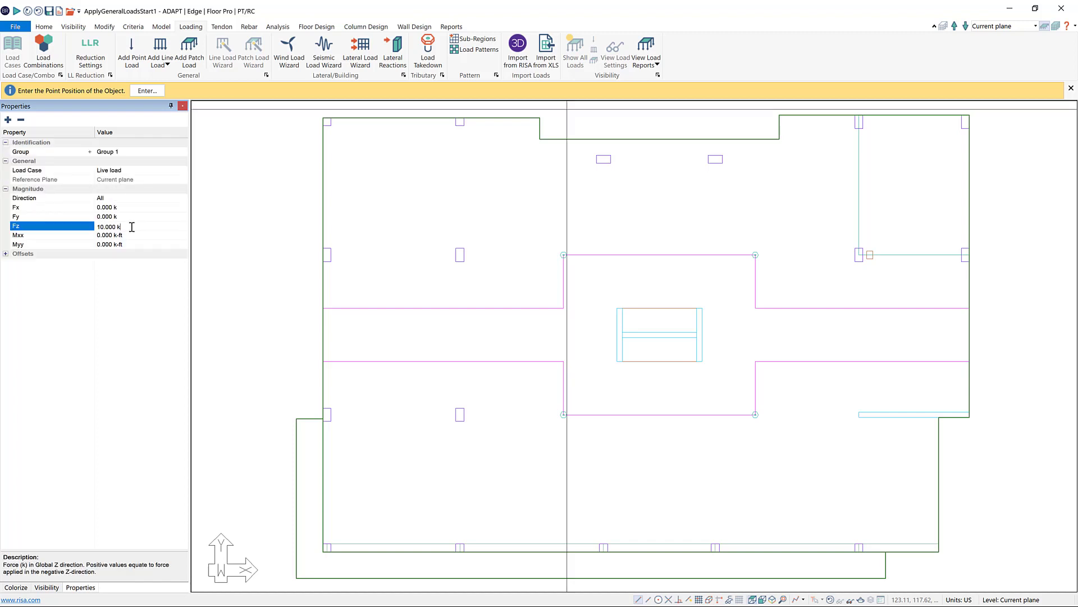
left_click_drag(127, 226, 74, 228)
type("25")
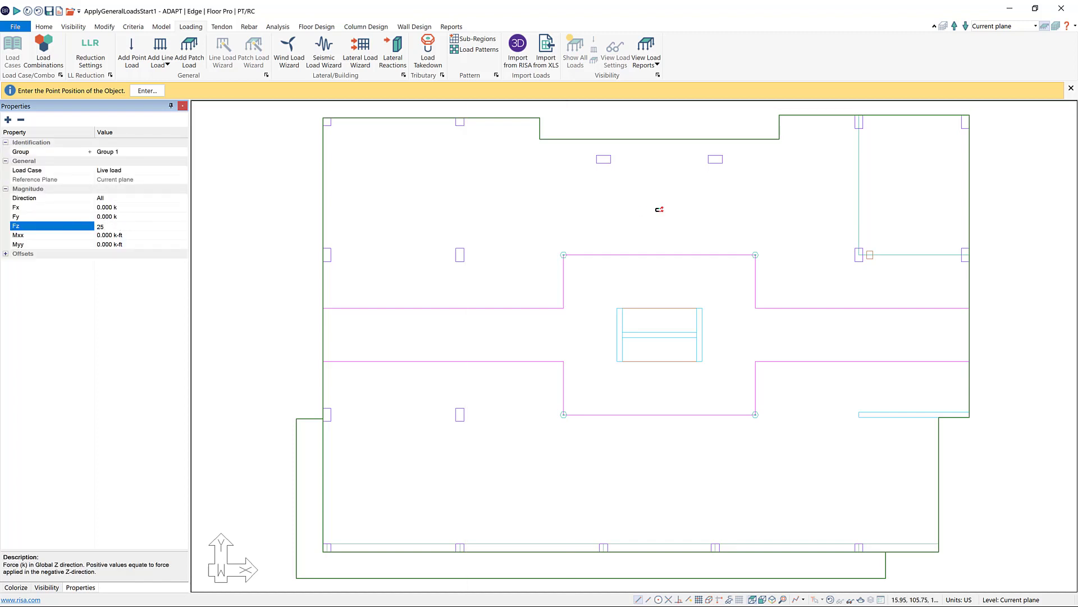
- Place the 25 k live point loads at the same four central-region corners
left_click(565, 256)
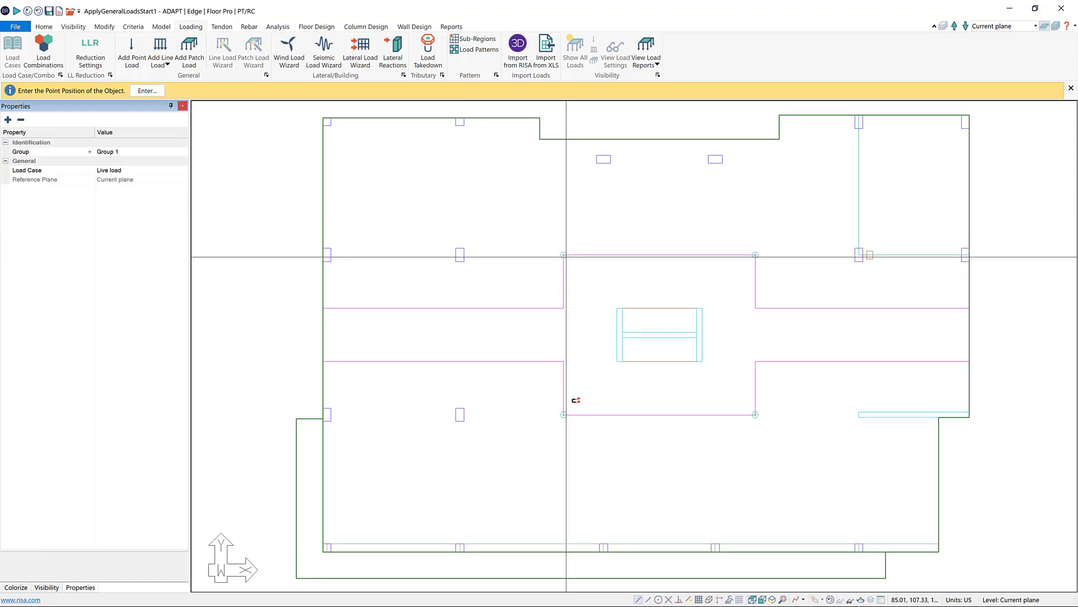
left_click(563, 415)
left_click(756, 414)
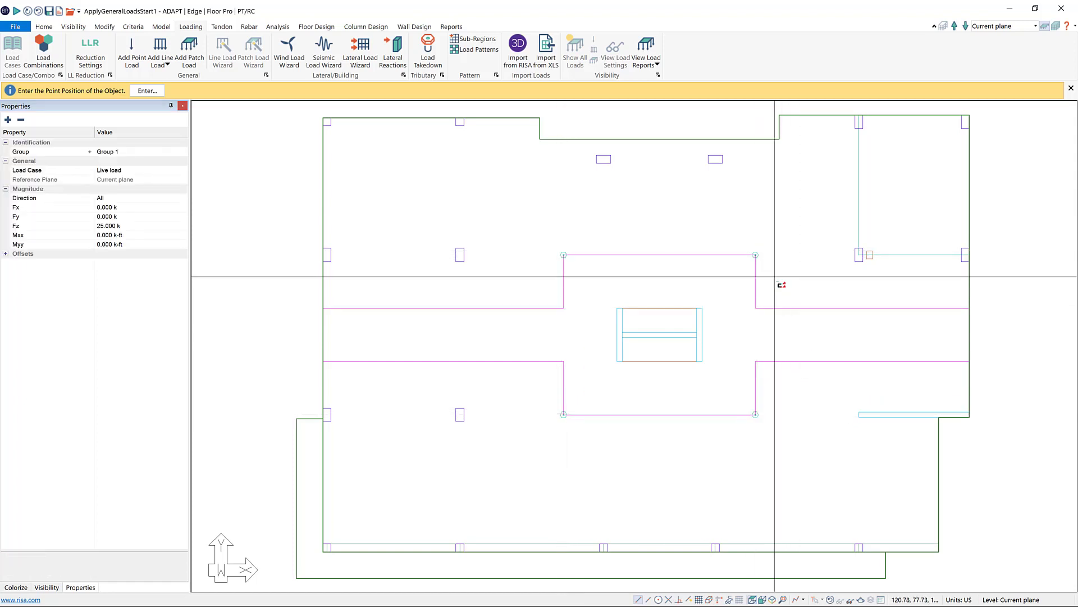
left_click(755, 254)
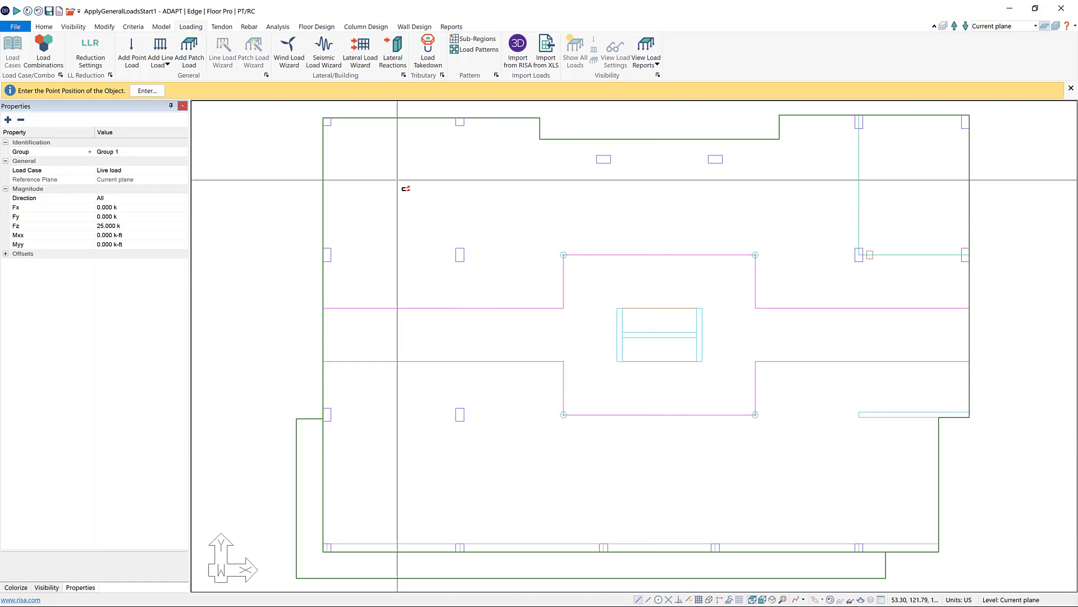
- End point-load placement using the right-click Exit option on the canvas
right_click(397, 179)
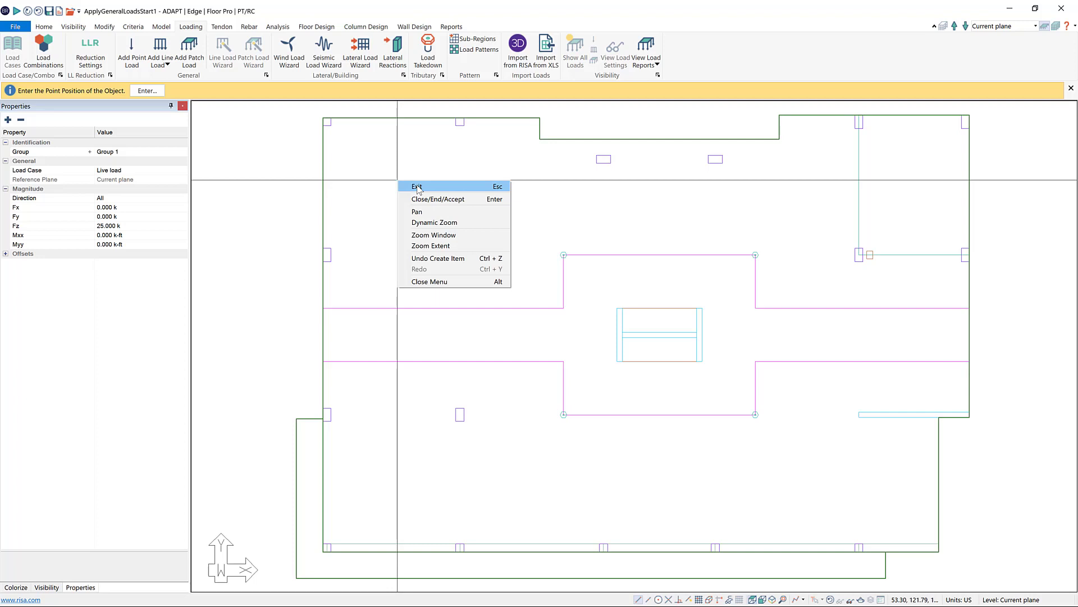
left_click(417, 187)
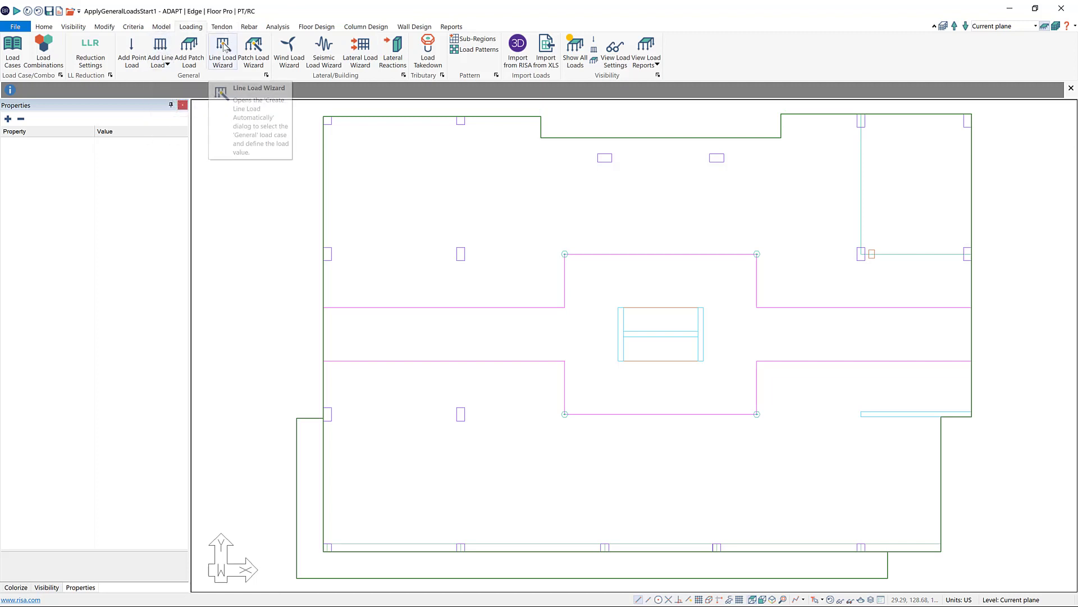
- Draw a 0.100 k/ft Dead-load line load along the short lower-left slab edge step
left_click(161, 48)
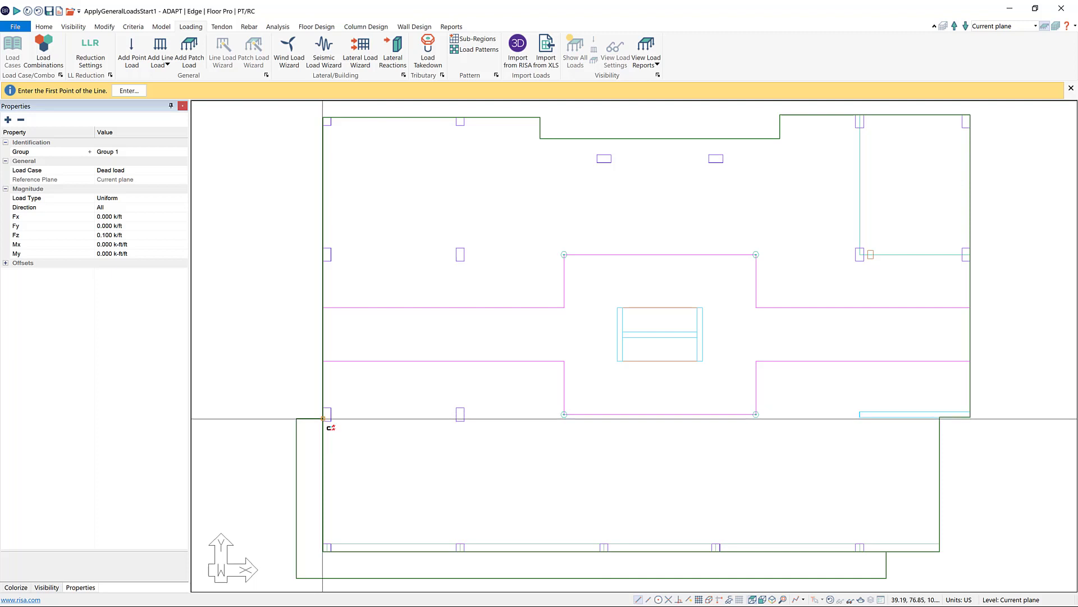
left_click(323, 418)
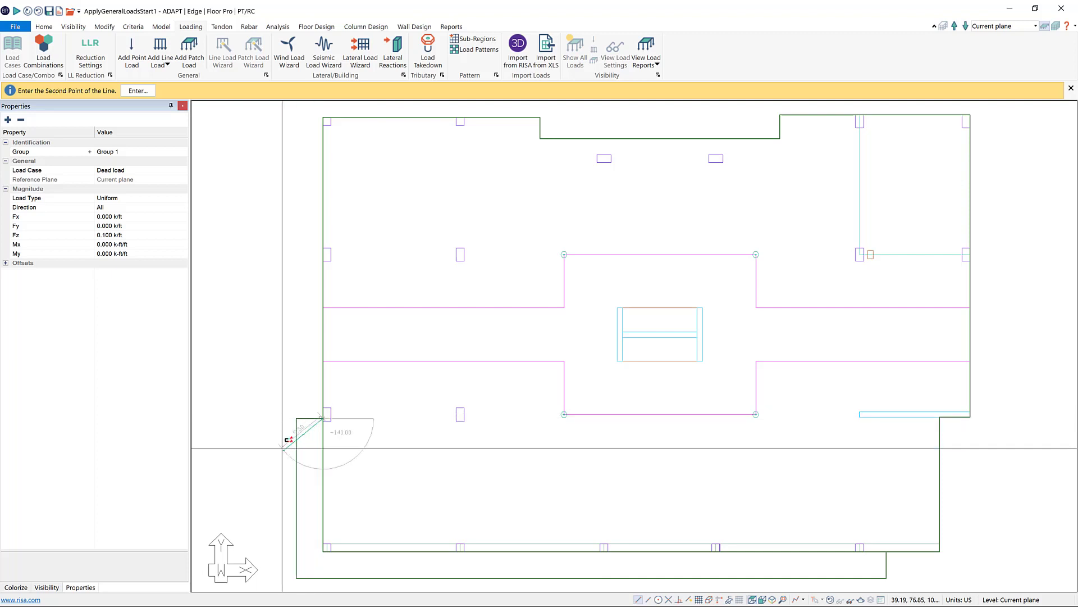
left_click(297, 418)
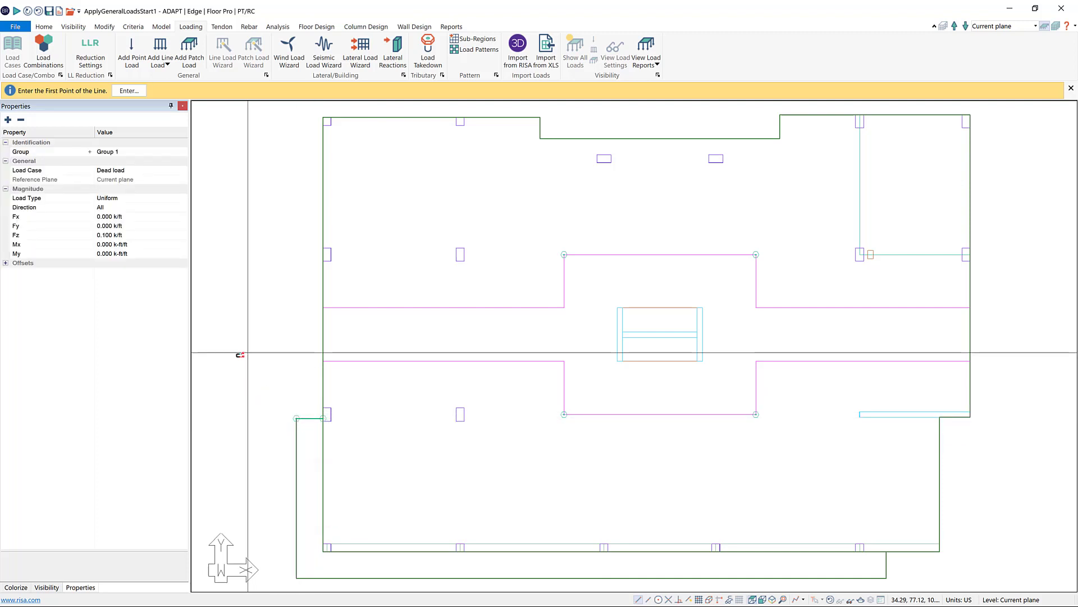
- Enable continuous drawing and run a line load down the left edge, along the bottom, up the right corner
left_click(168, 65)
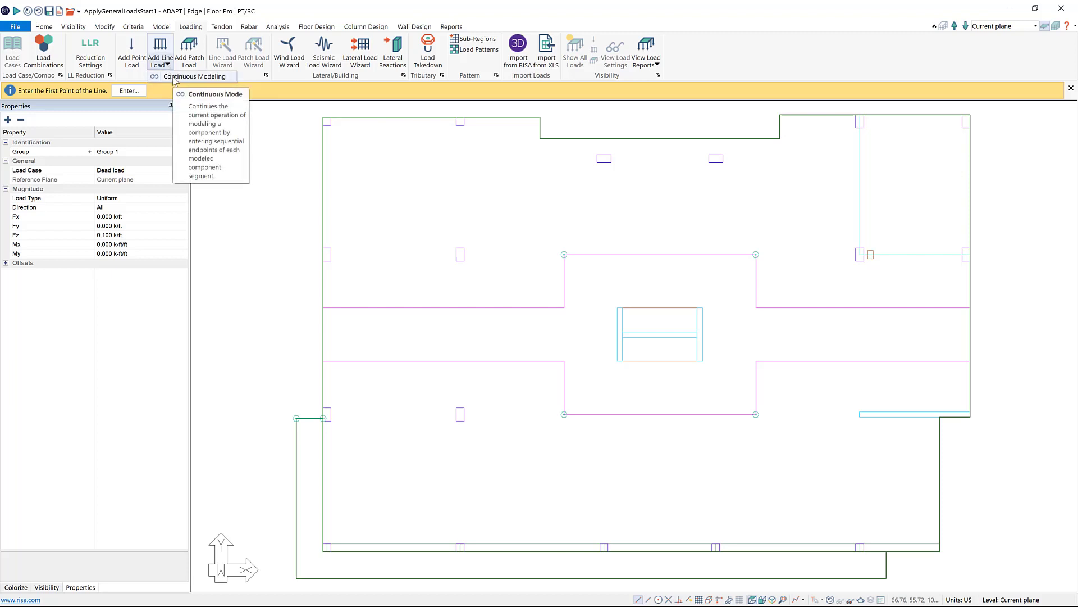
left_click(185, 76)
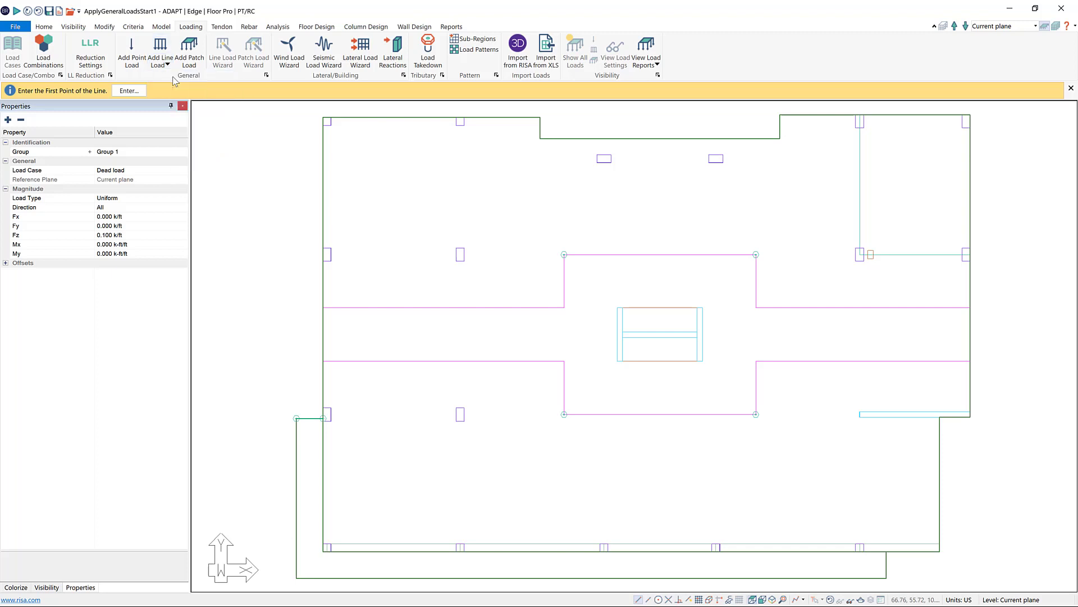
left_click(296, 418)
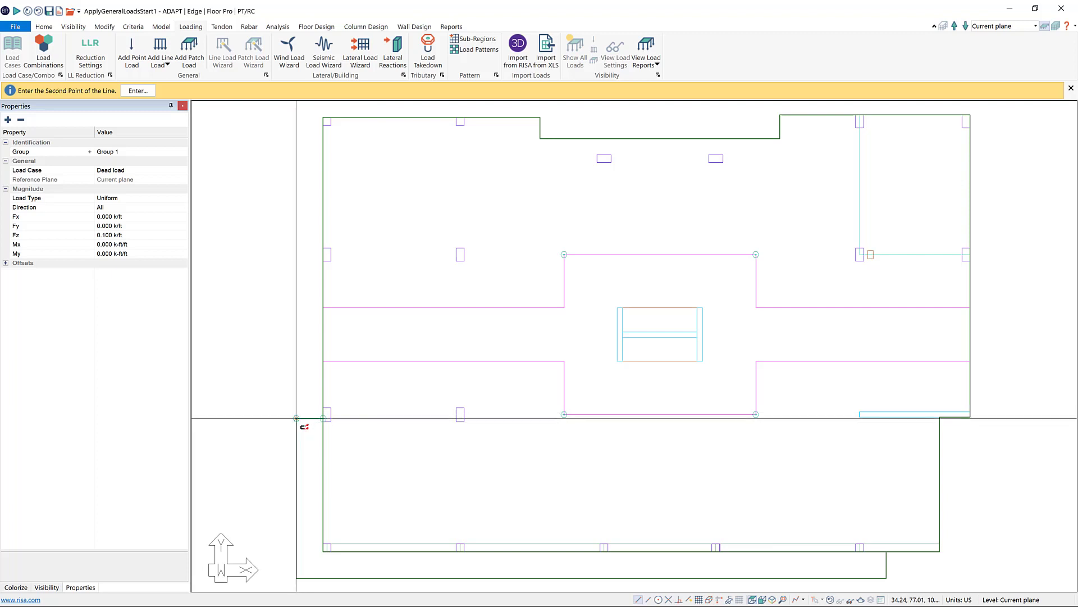
left_click(296, 577)
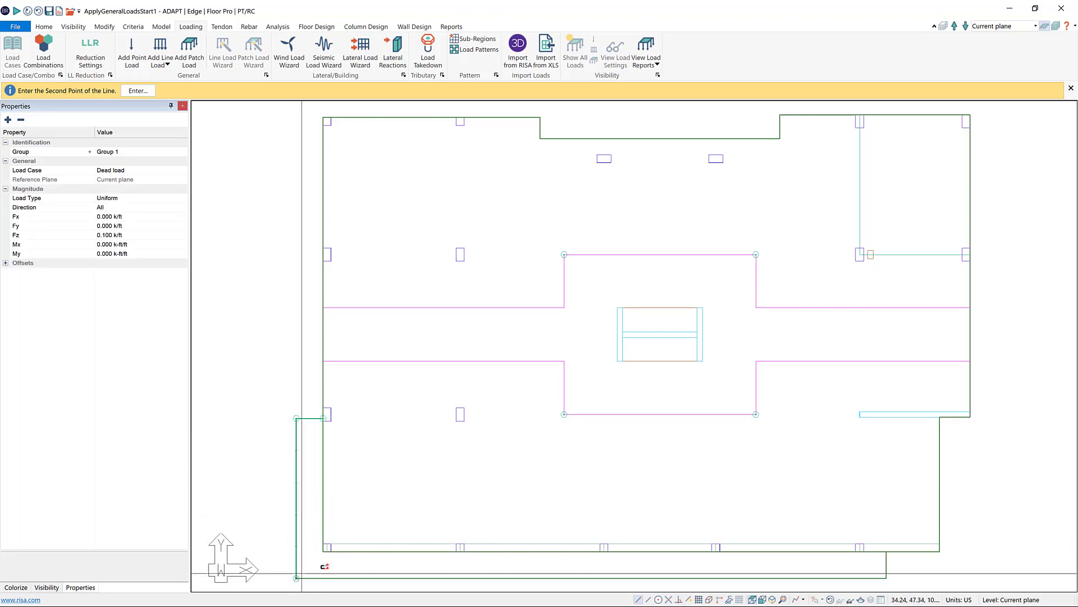
left_click(886, 577)
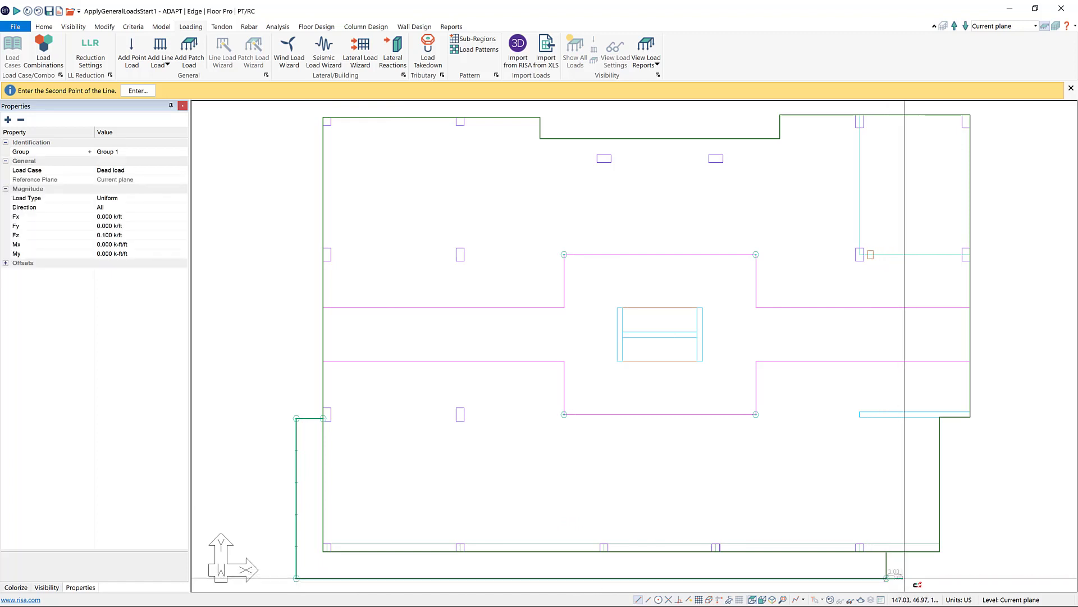
left_click(886, 552)
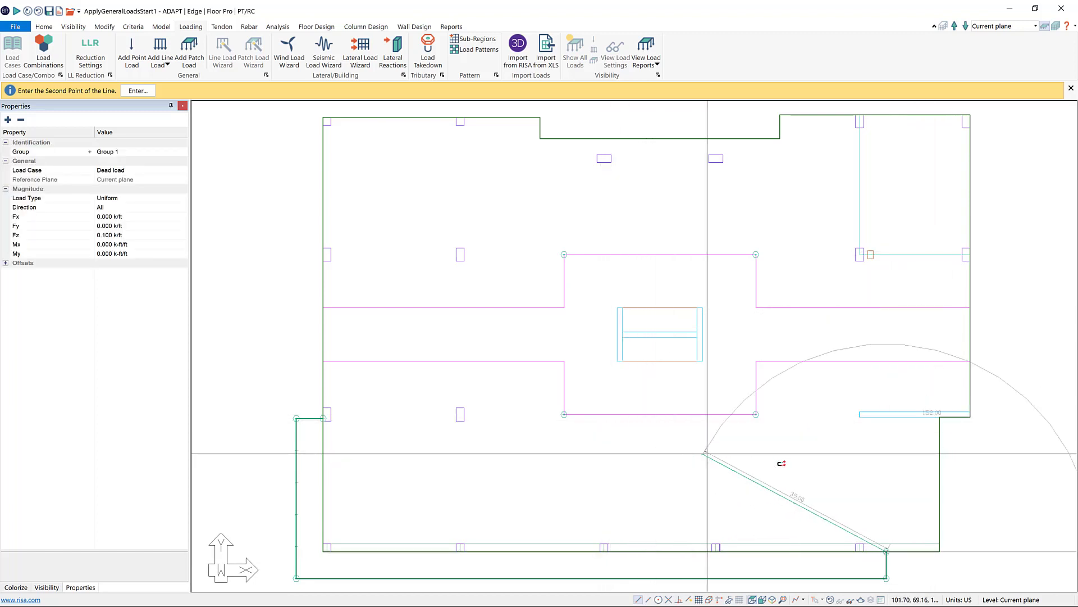
- End line-load drawing and switch from the isometric model to the top-down plan view
right_click(817, 451)
left_click(836, 458)
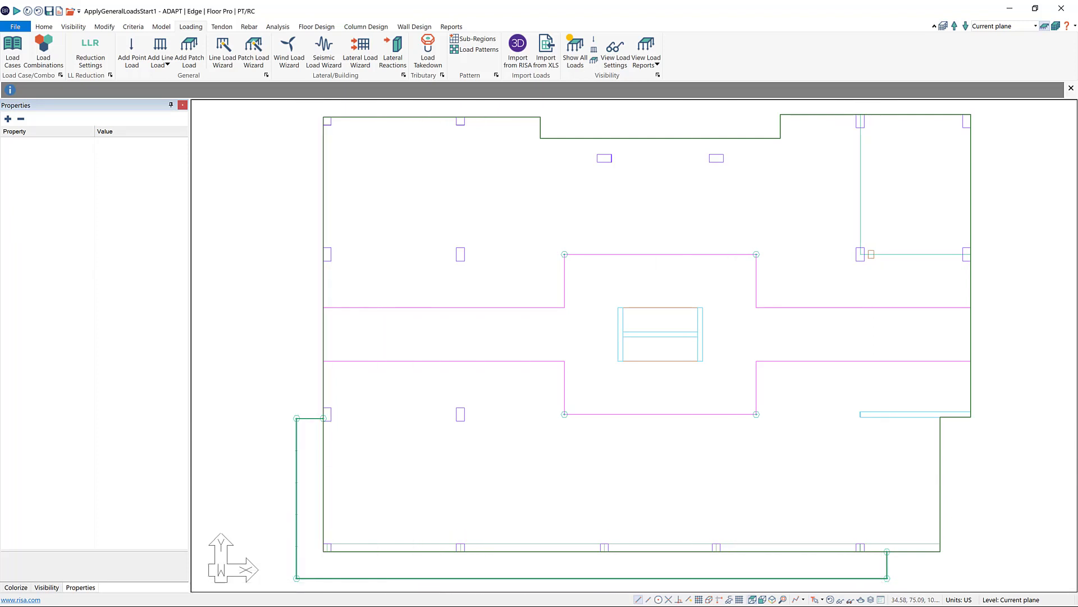
left_click(773, 599)
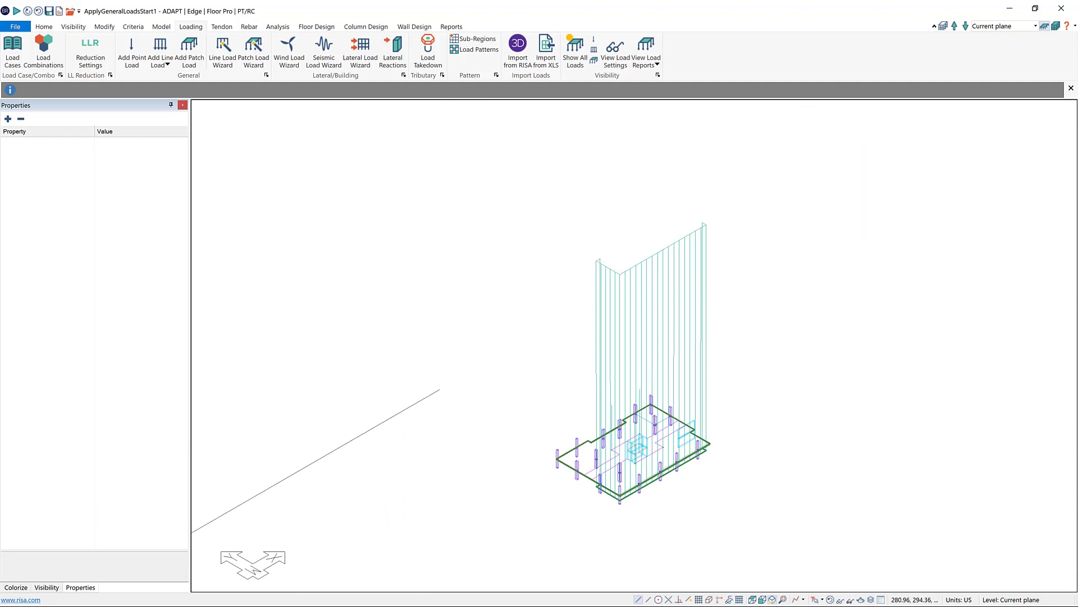
left_click(753, 599)
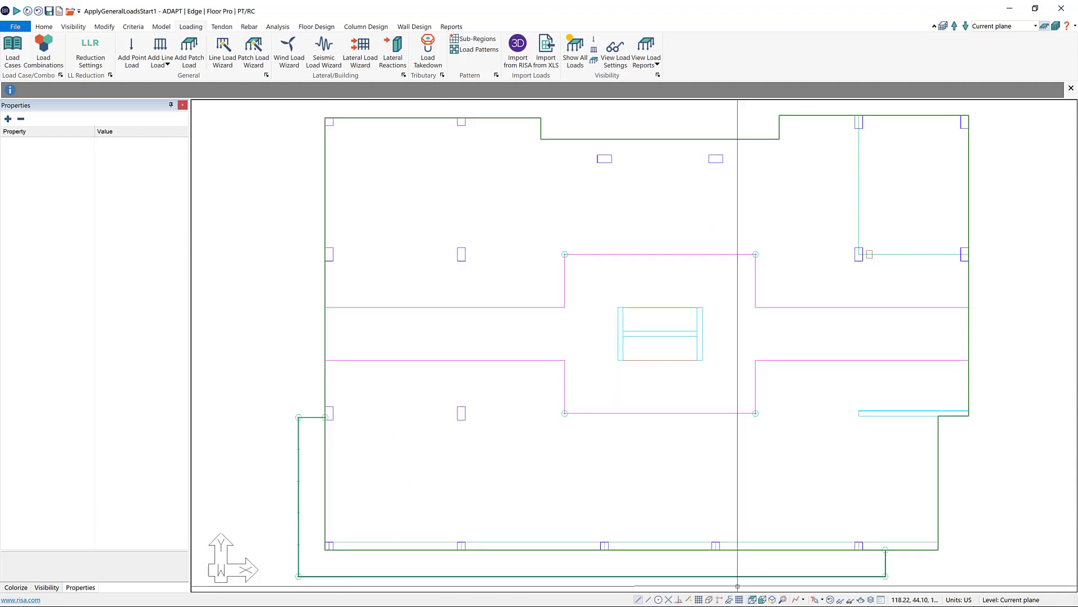
- Generate 0.3 k/ft Dead-load perimeter line loads on Slab Region 1 with the Line Load Wizard
left_click(324, 161)
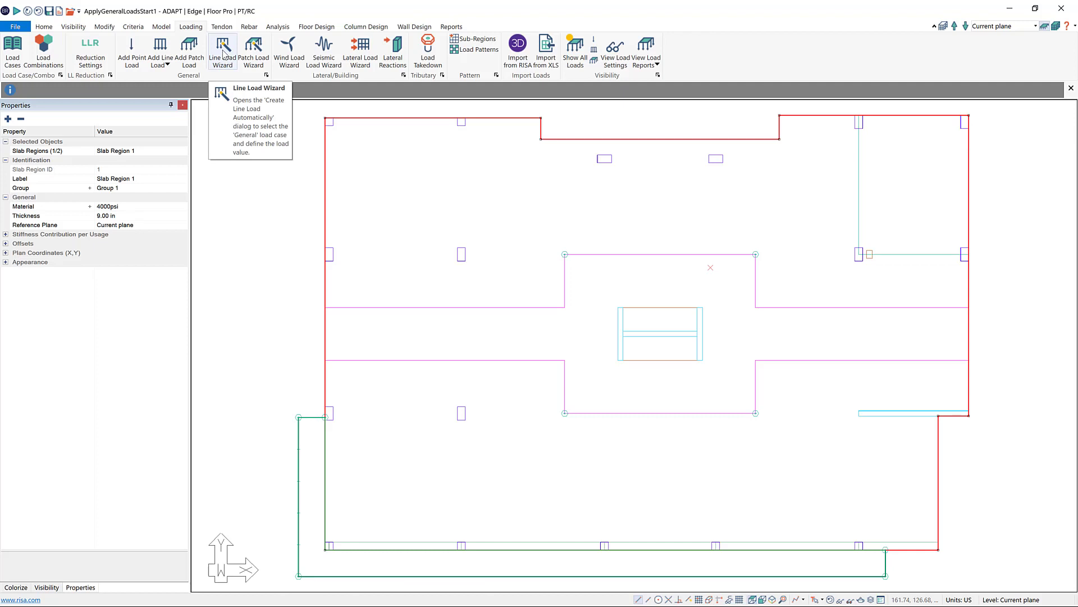
left_click(223, 54)
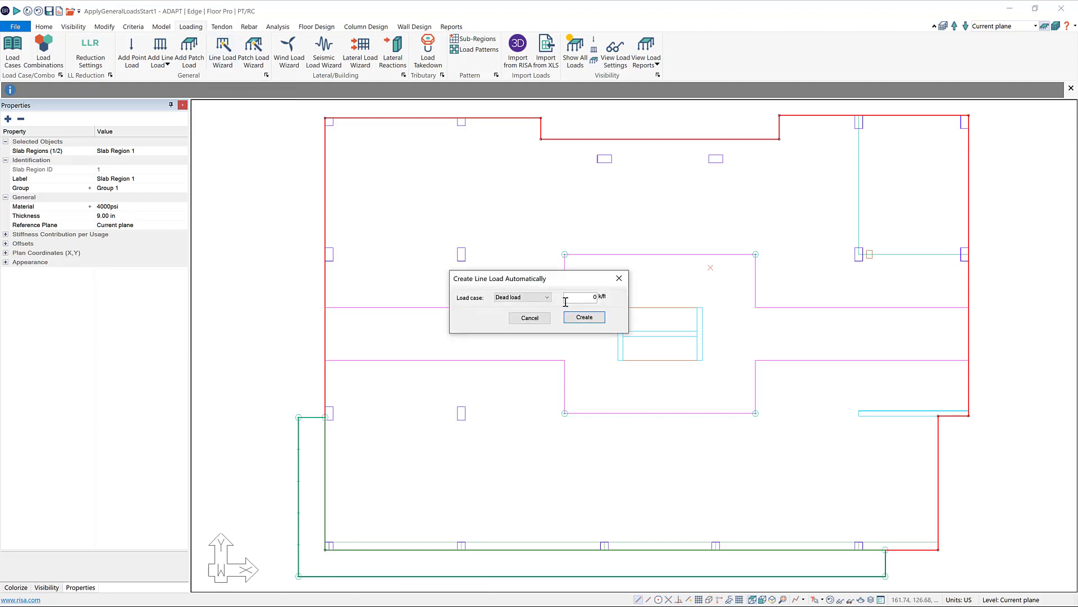
left_click_drag(564, 297, 610, 295)
left_click(584, 318)
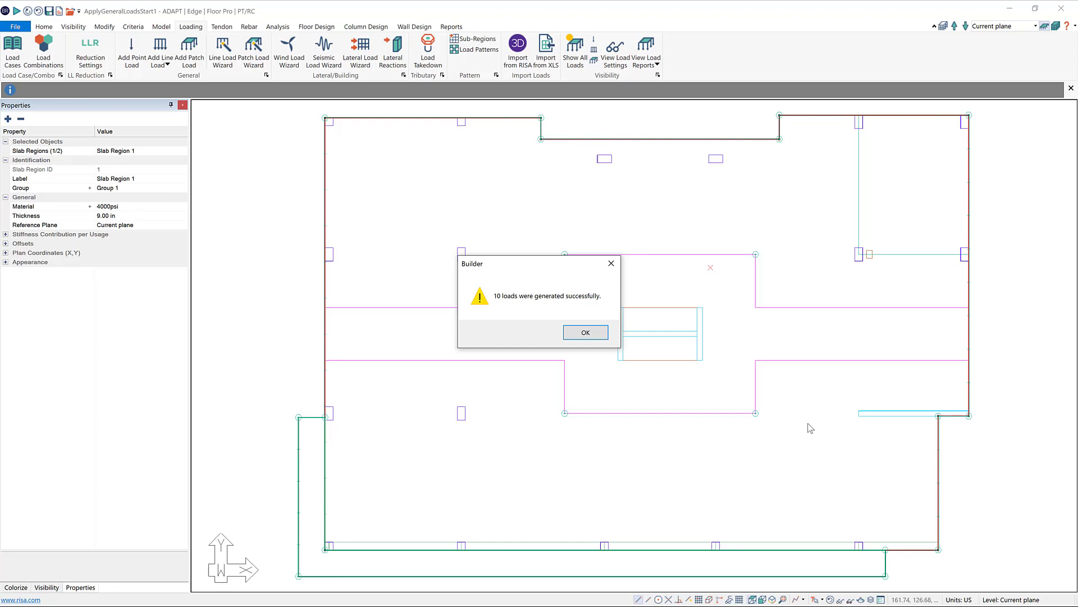
- Dismiss the 10-loads confirmation, uncheck Loads All in Visibility, and return to Properties
left_click(584, 333)
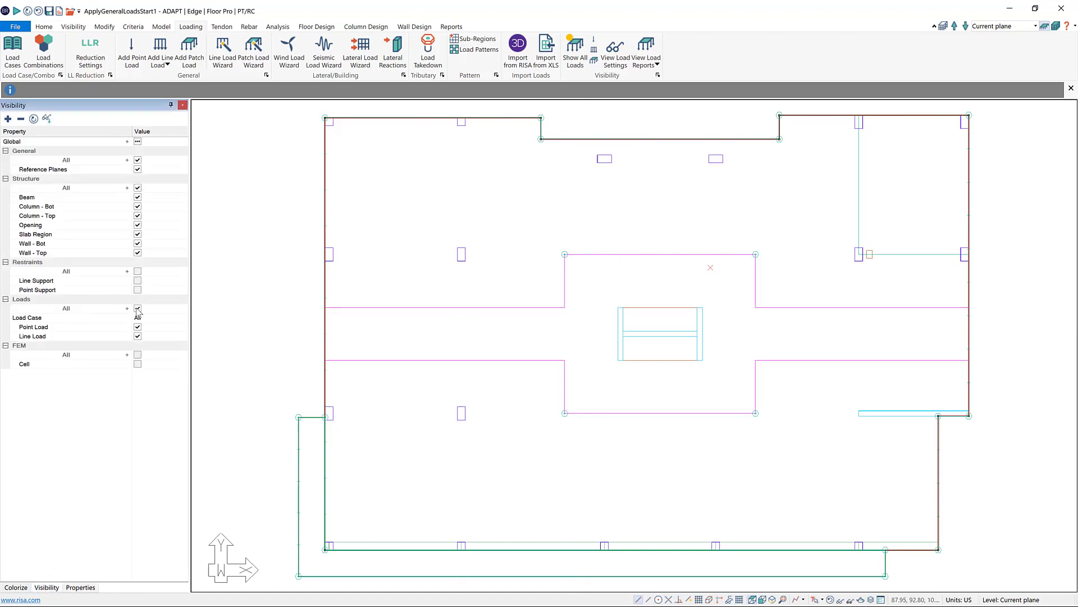
left_click(138, 308)
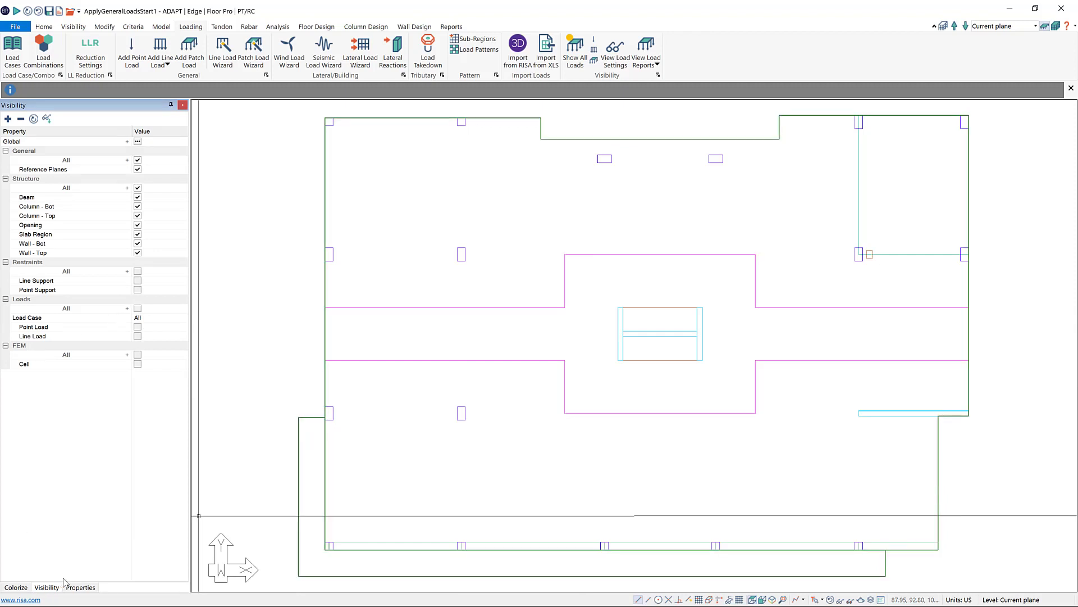
left_click(84, 587)
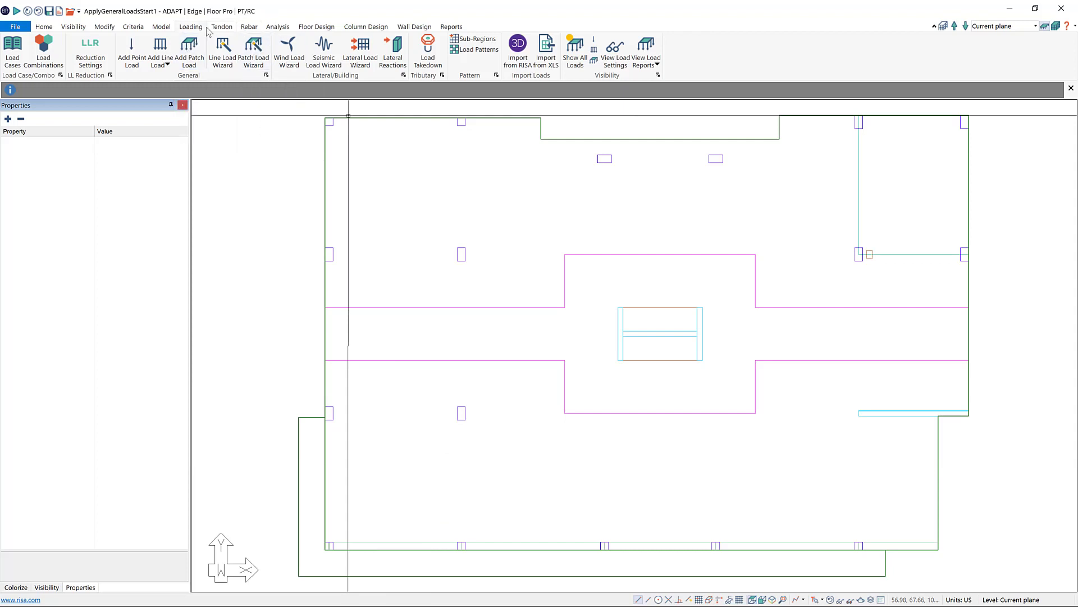
- Outline a 0.060 ksf Dead-load patch over the L-shaped balcony strip and close the outline
left_click(191, 51)
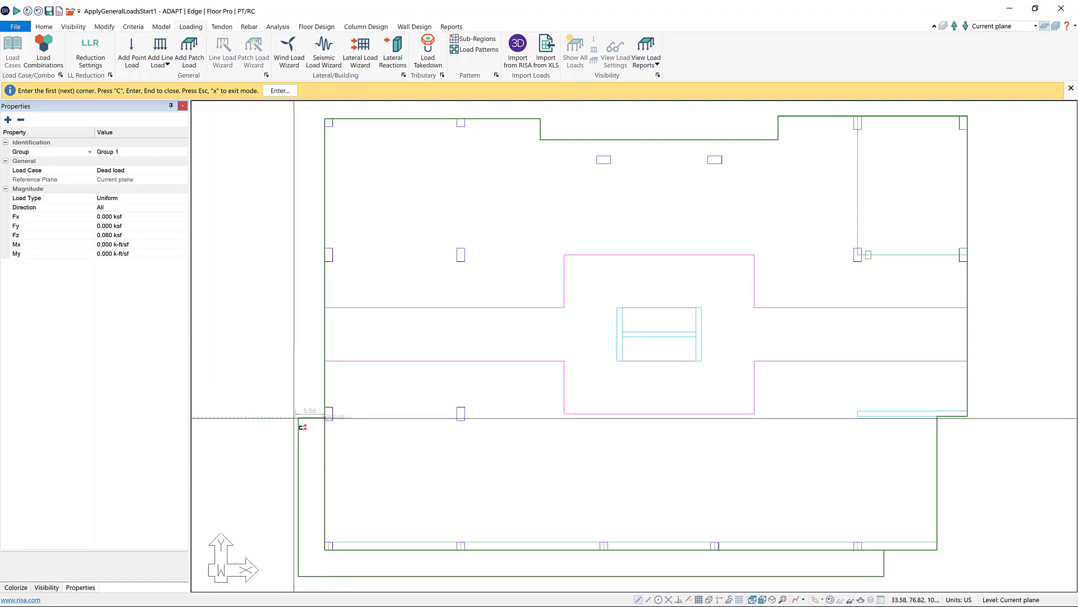
left_click(298, 417)
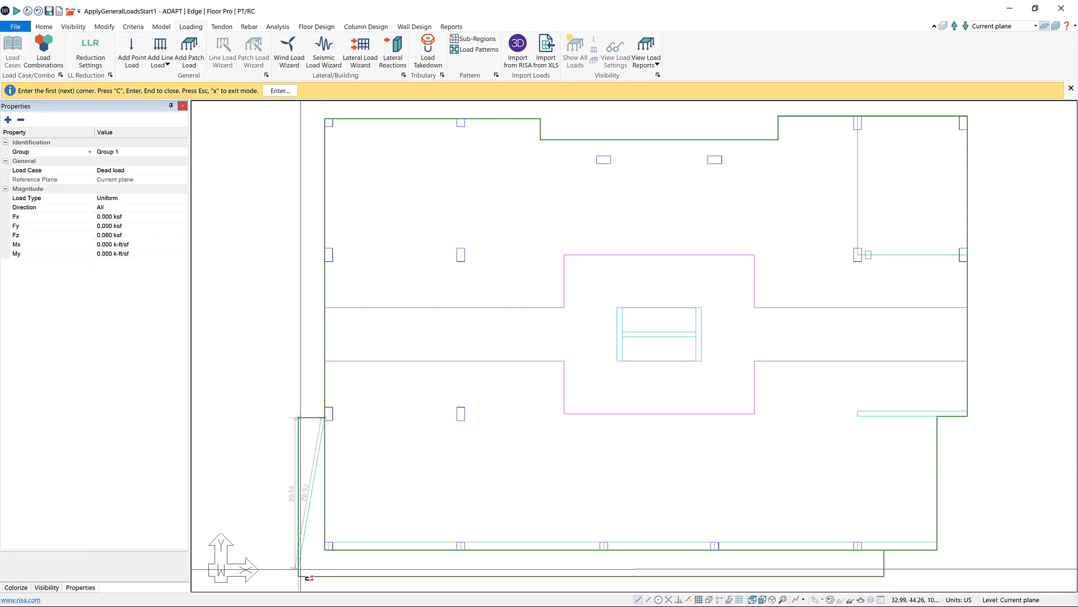
left_click(298, 576)
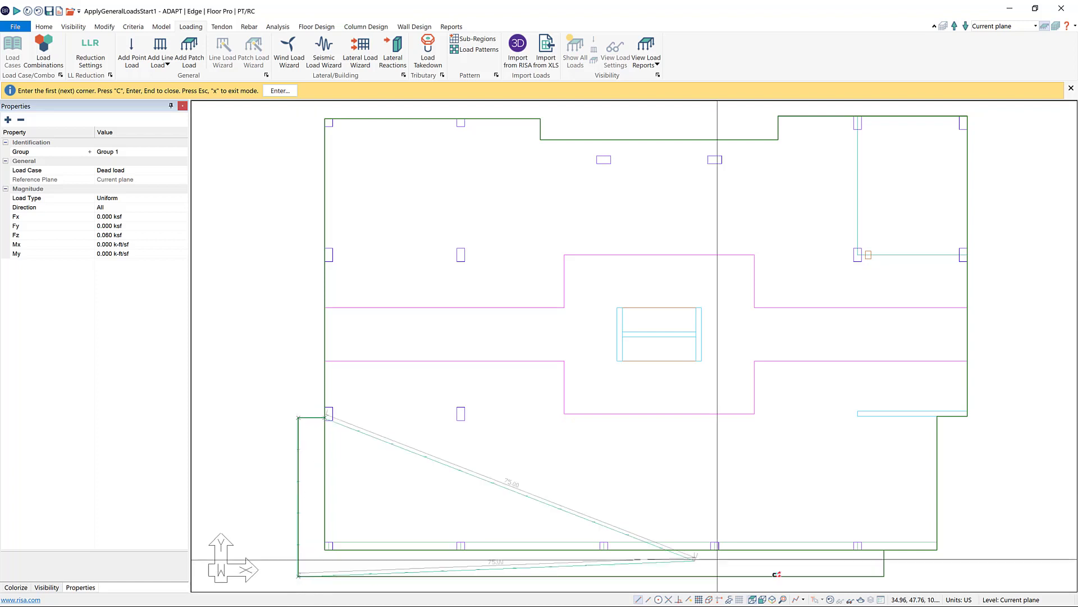
left_click(883, 576)
left_click(884, 549)
left_click(324, 550)
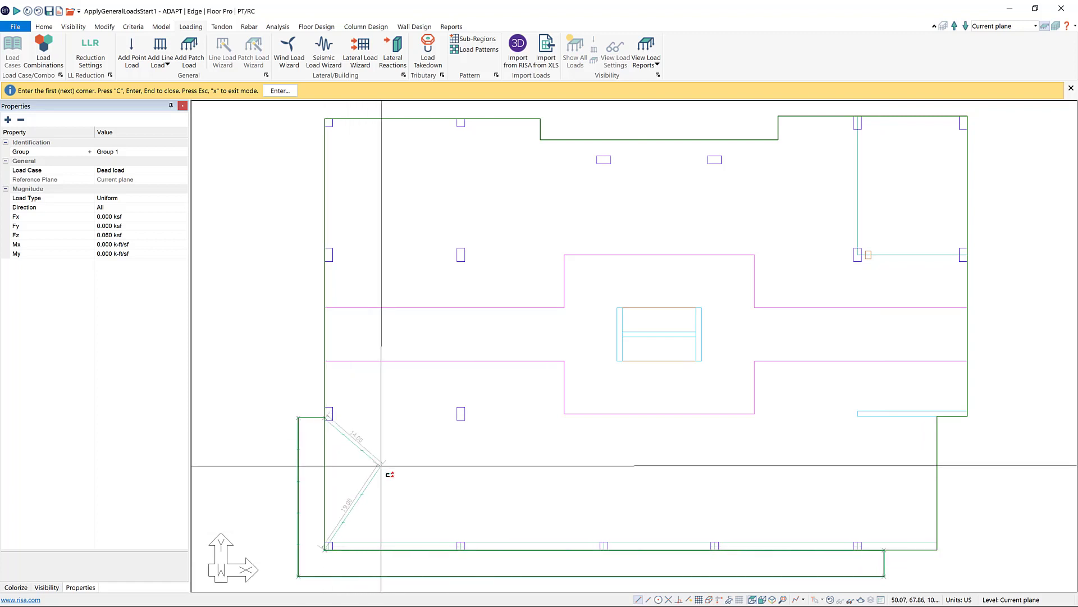
key("Return")
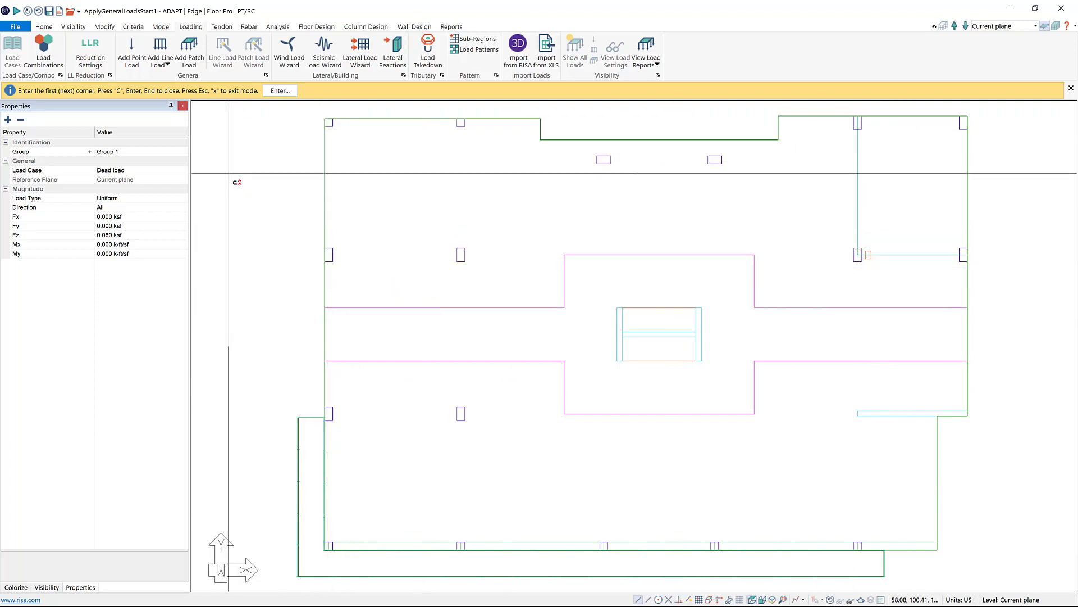
right_click(229, 171)
- Exit patch drawing, then create a 0.025 ksf Dead patch load on Slab Region 1 via the Patch Load Wizard
left_click(248, 178)
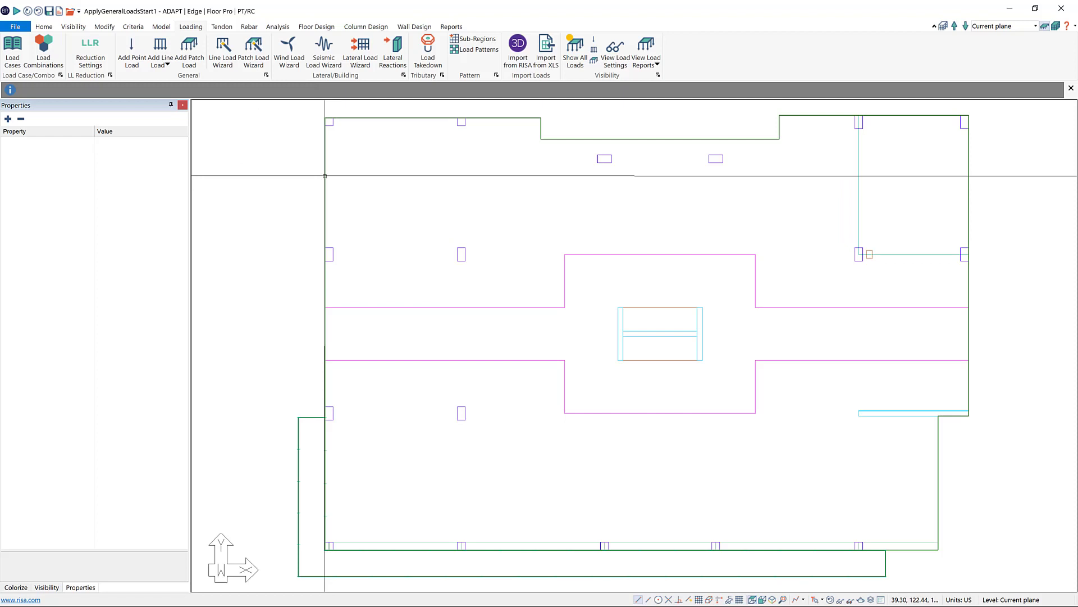
left_click(325, 176)
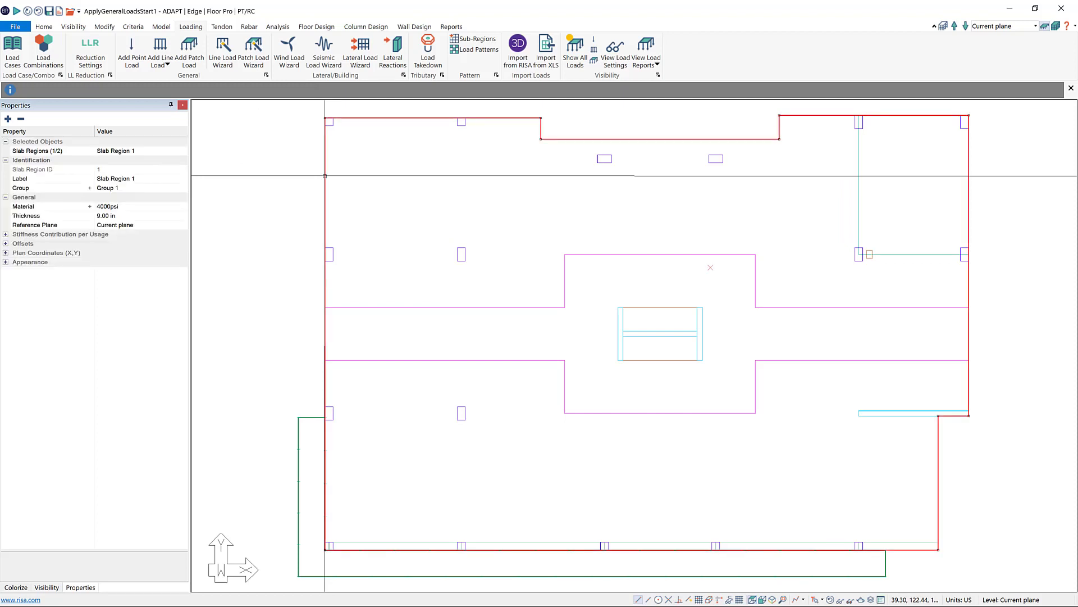
left_click(255, 57)
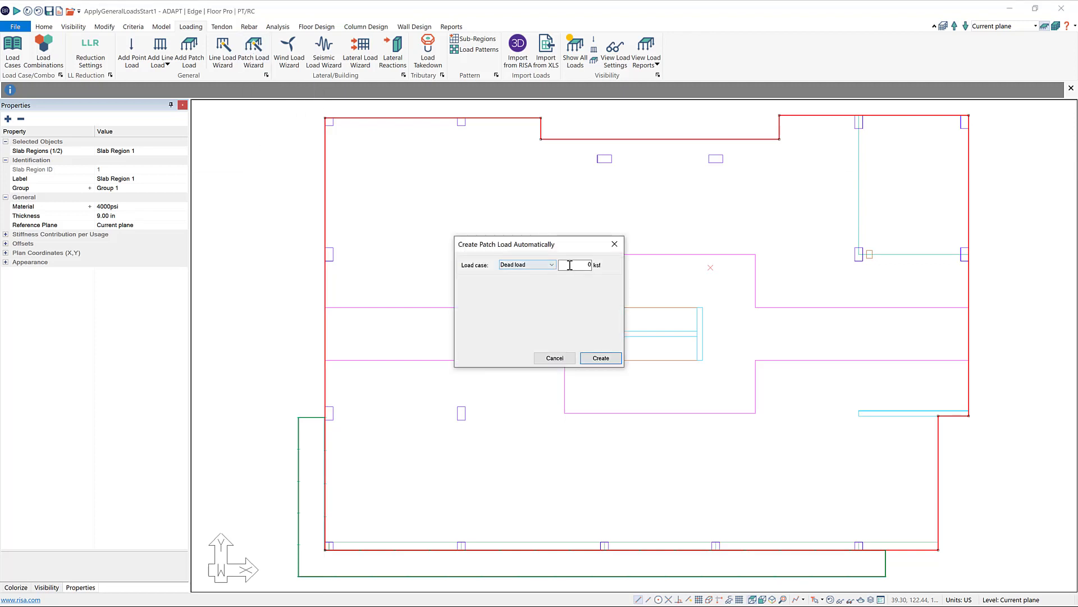
left_click_drag(567, 265, 608, 264)
left_click(601, 359)
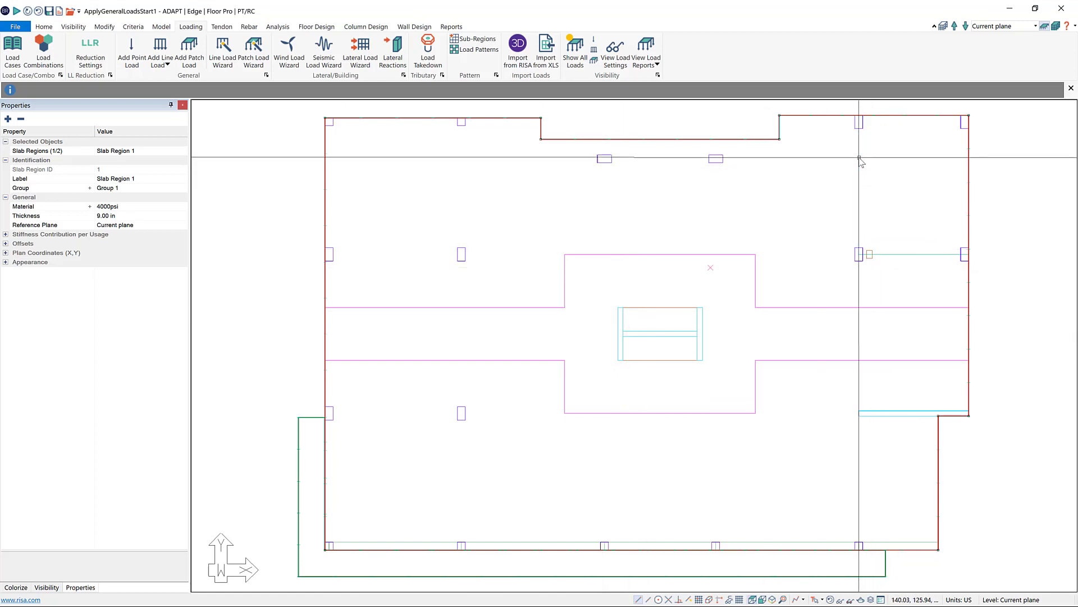
- Select the upper-right rectangular polygon and create a 0.035 ksf Dead patch load on it
key("Escape")
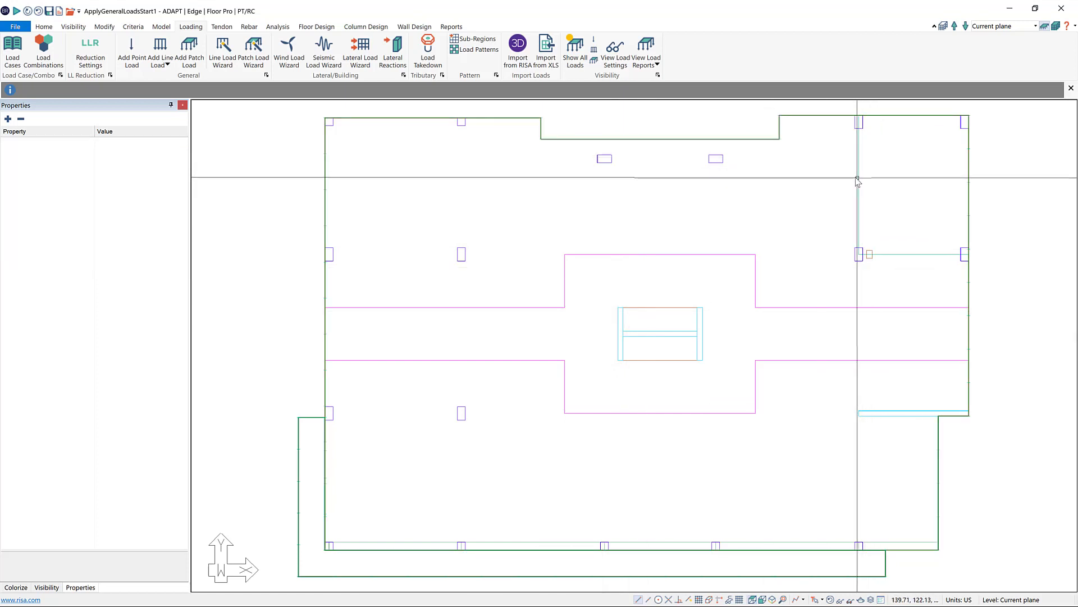
left_click(856, 178)
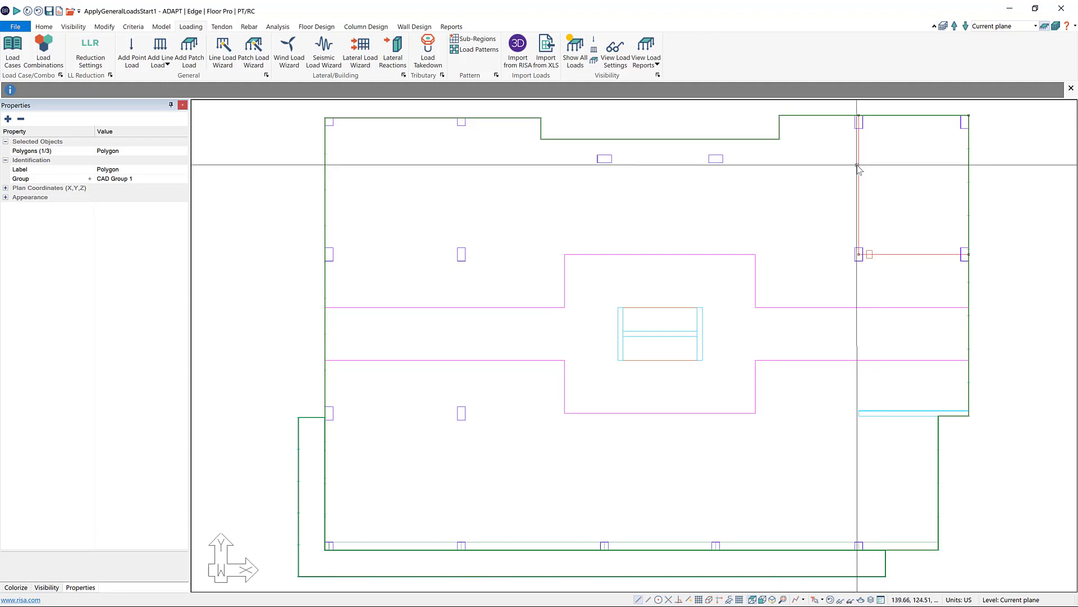
left_click(251, 52)
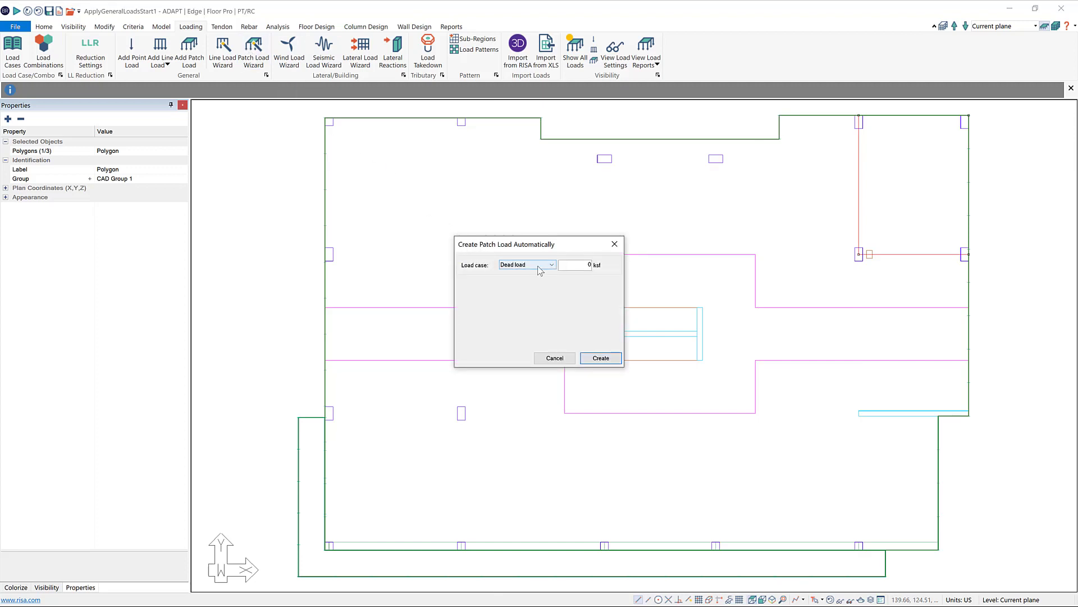
double_click(569, 264)
type(".035")
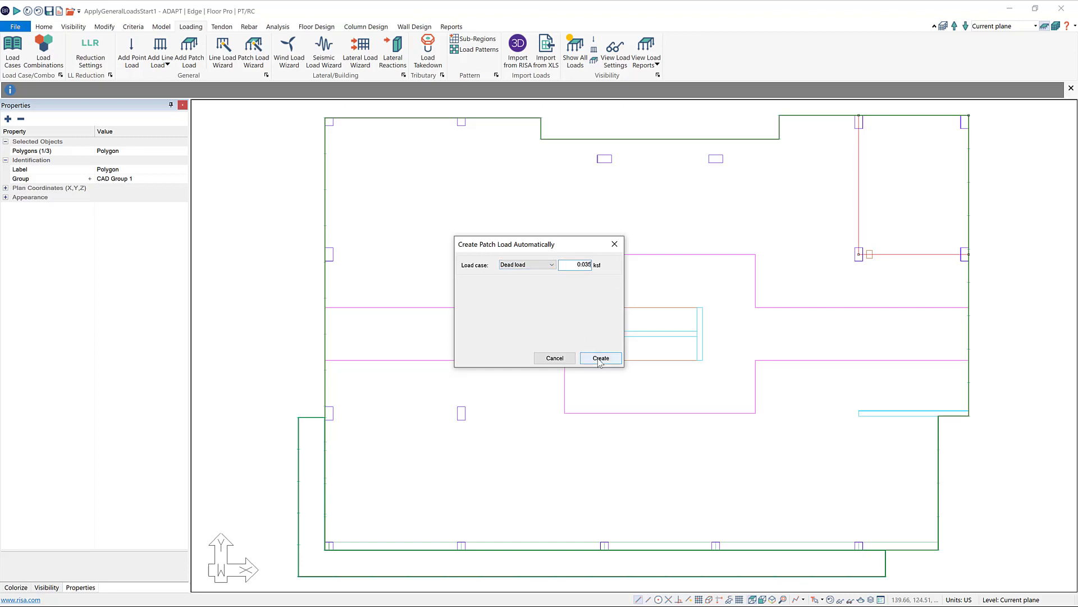
left_click(600, 360)
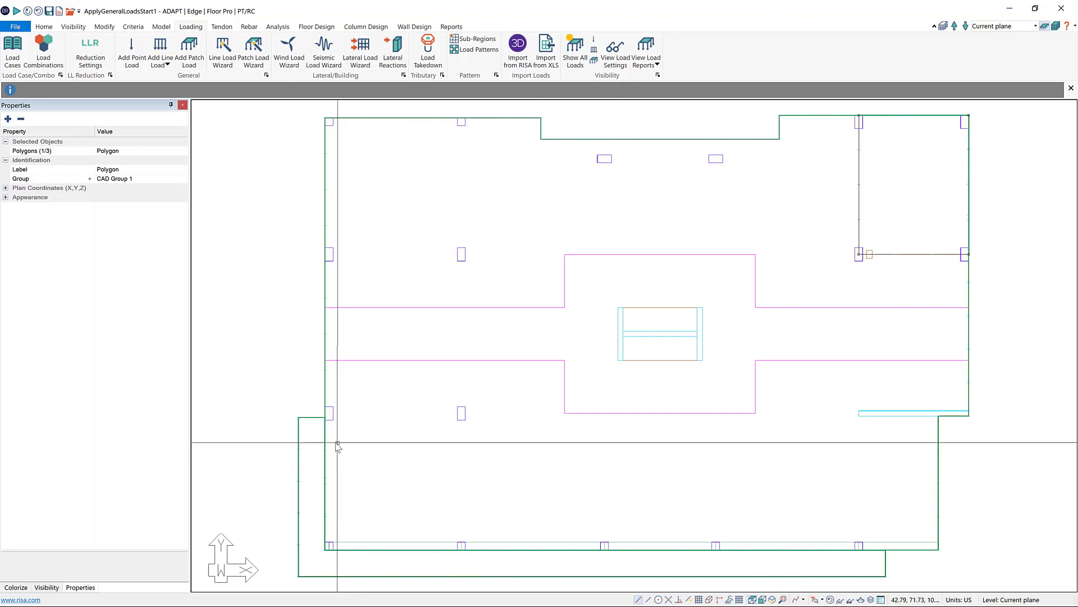
- Box-select both slab regions and generate a 0.04 ksf Live load patch load over them
left_click_drag(315, 446, 335, 473)
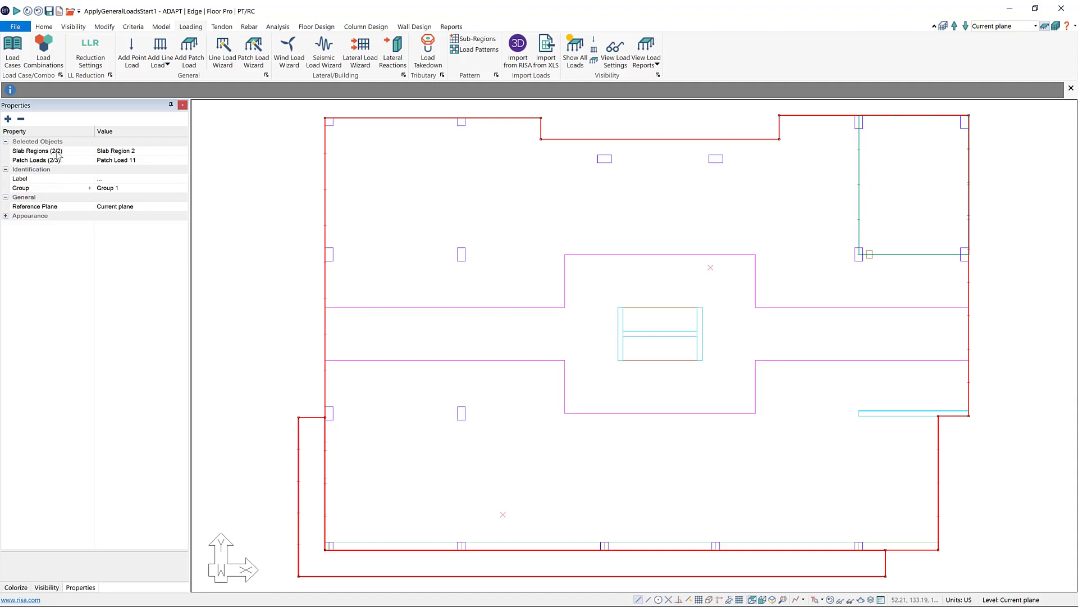
left_click(254, 56)
left_click(545, 266)
left_click(529, 280)
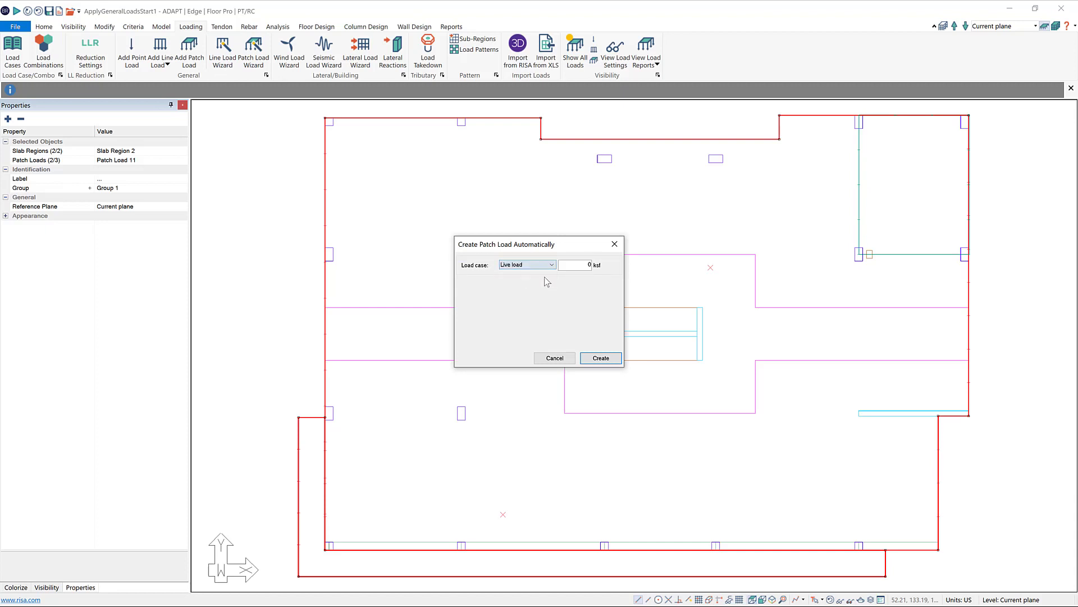
double_click(569, 264)
type(".04")
left_click(606, 361)
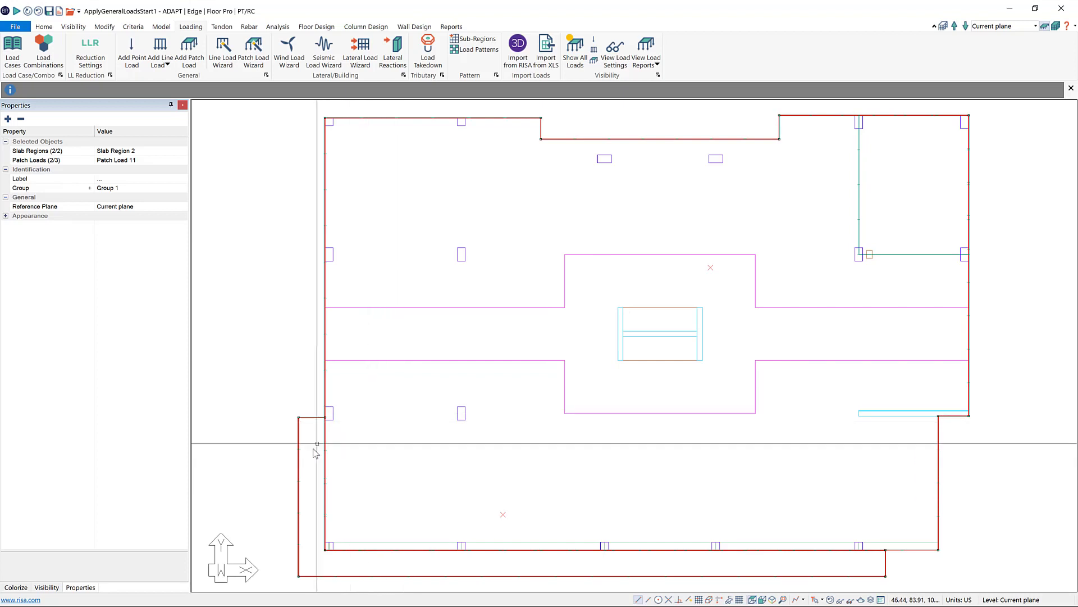
- View the model isometrically with the load display filtered to the Live load case only
left_click(773, 600)
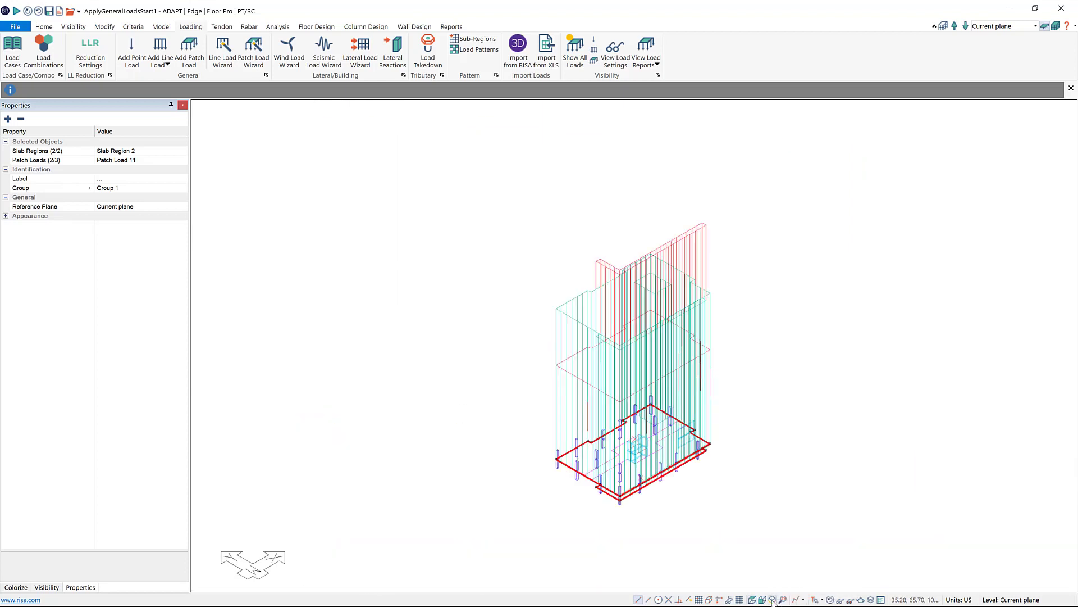
left_click(46, 588)
left_click(156, 318)
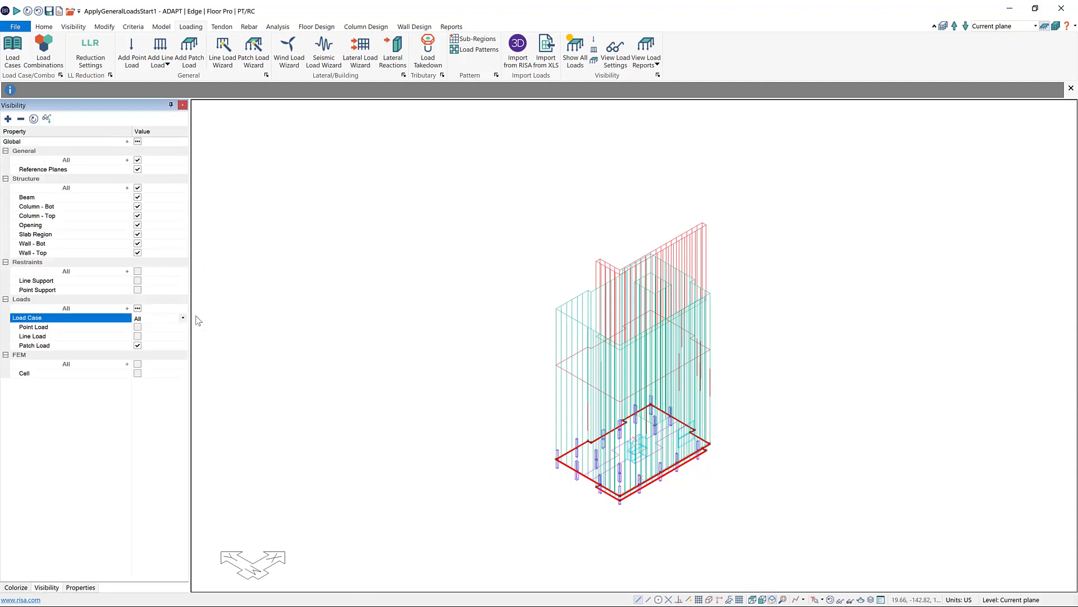
left_click(182, 318)
left_click(167, 336)
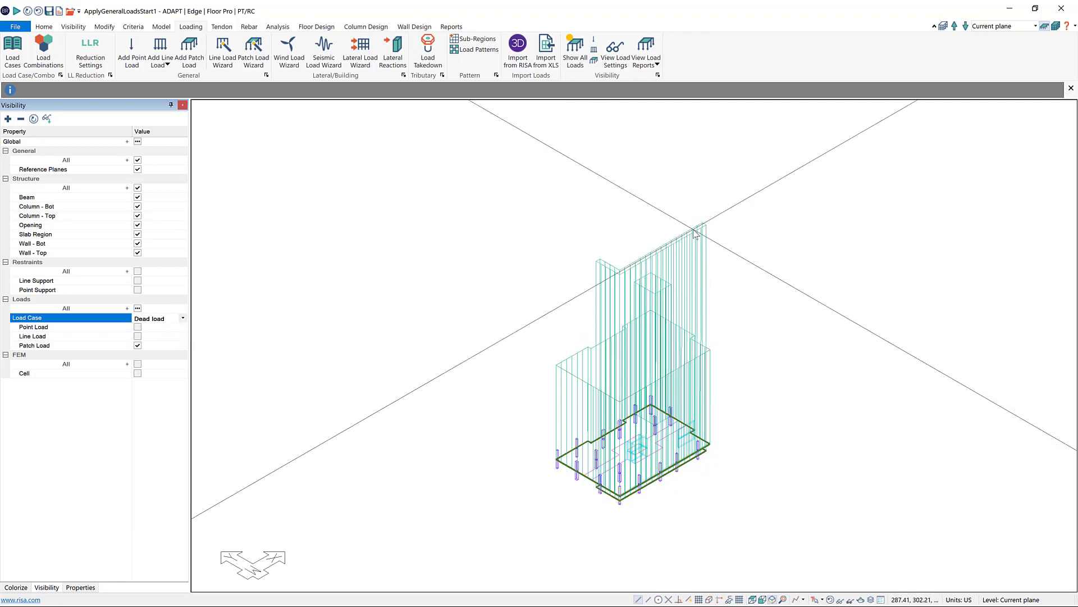
left_click(182, 318)
left_click(162, 346)
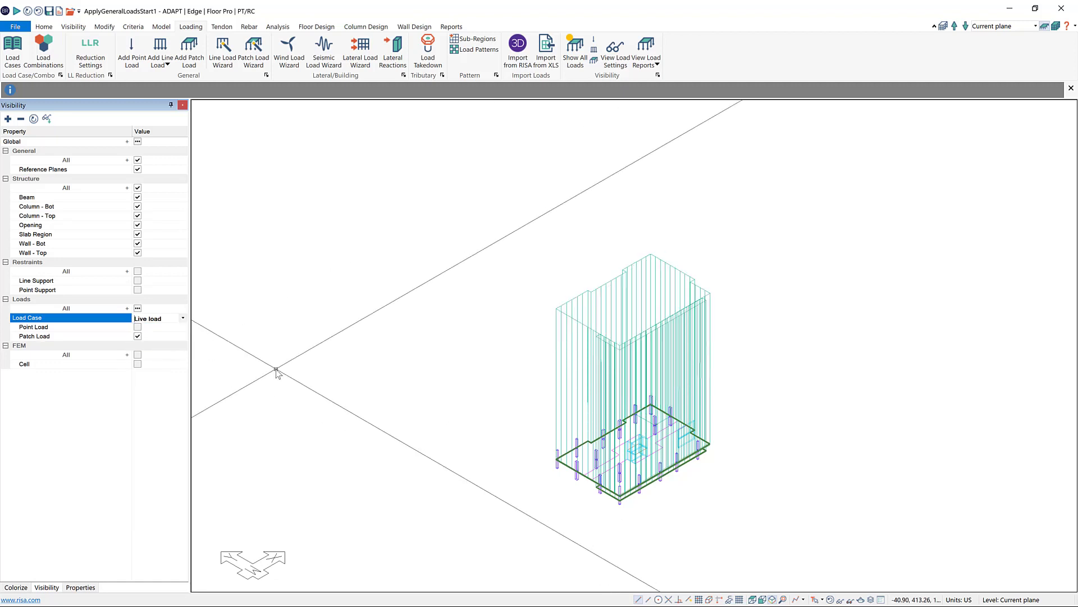